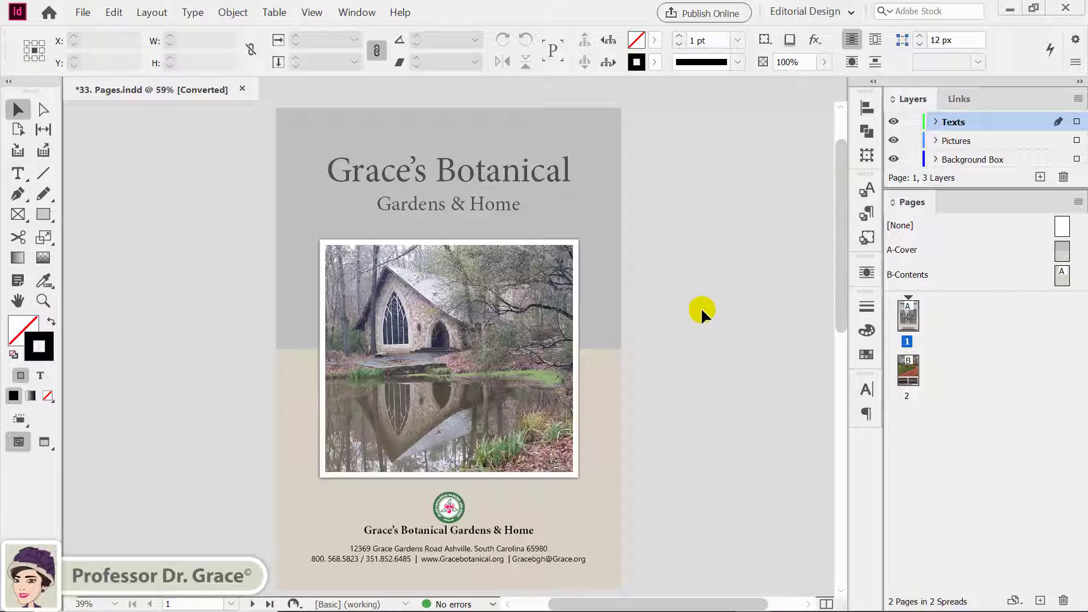
# Hide the Pages panel and bring it back into the workspace.
pyautogui.click(363, 14)
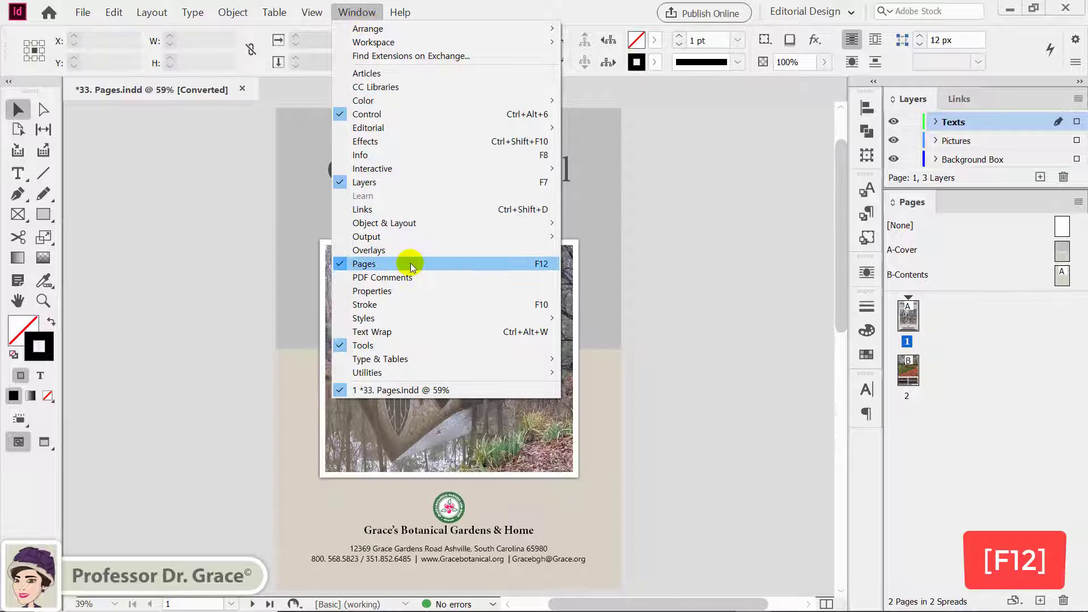
pyautogui.click(541, 265)
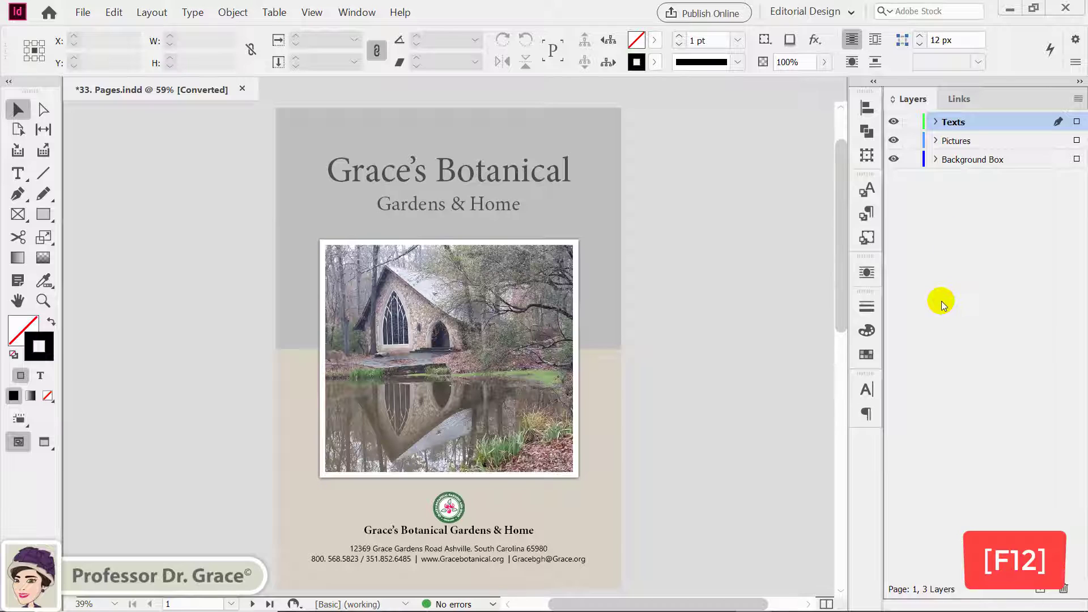
pyautogui.press('F12')
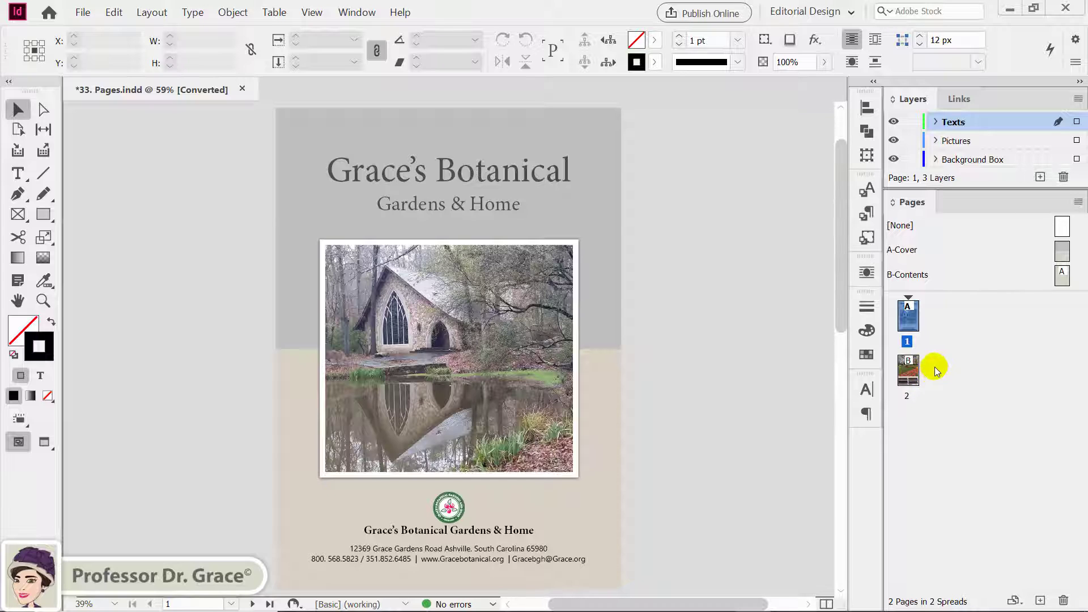
# Open the Pages panel's options and review the thumbnail and size choices for pages and masters.
pyautogui.click(1078, 203)
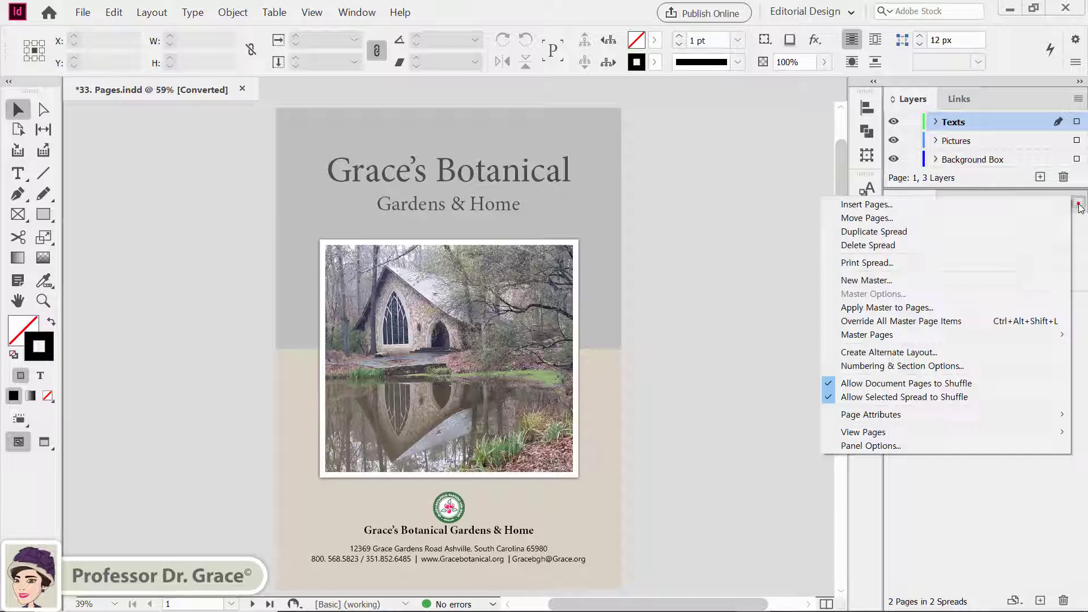
pyautogui.click(941, 444)
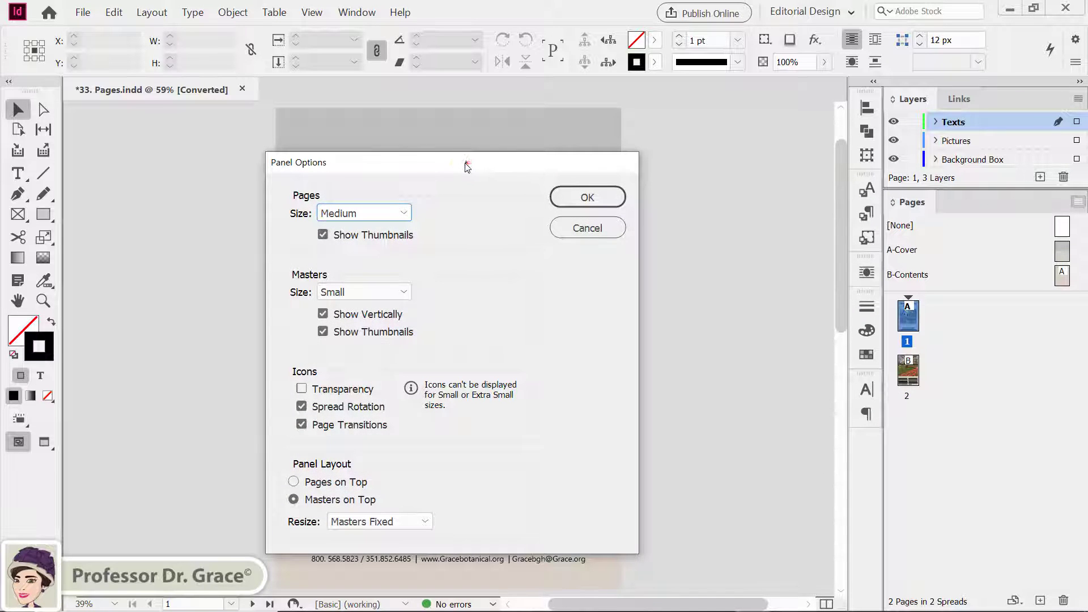
pyautogui.moveTo(466, 166); pyautogui.dragTo(462, 164)
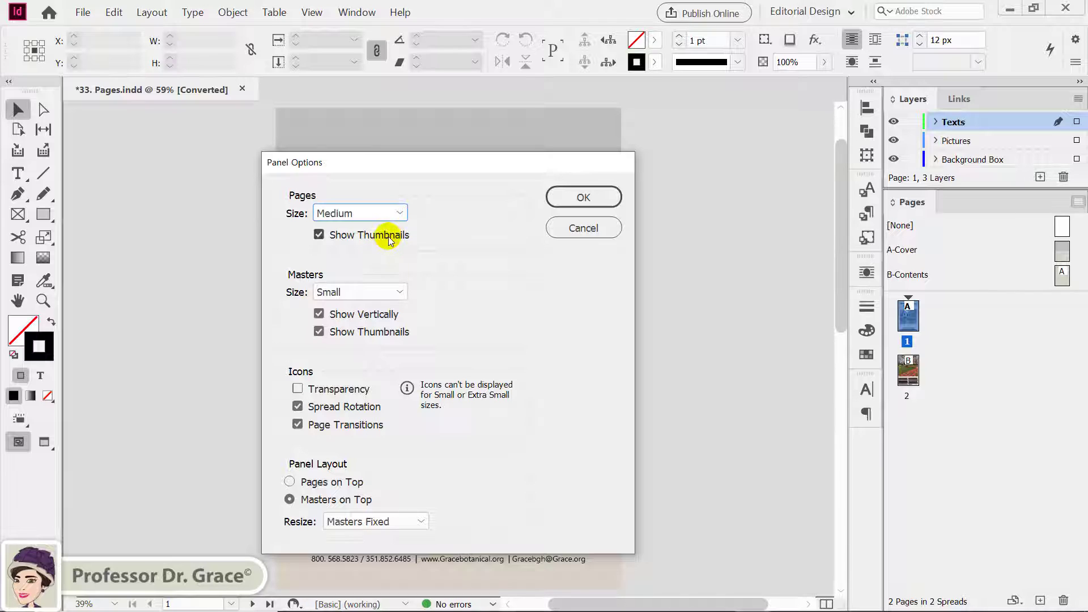
pyautogui.click(398, 211)
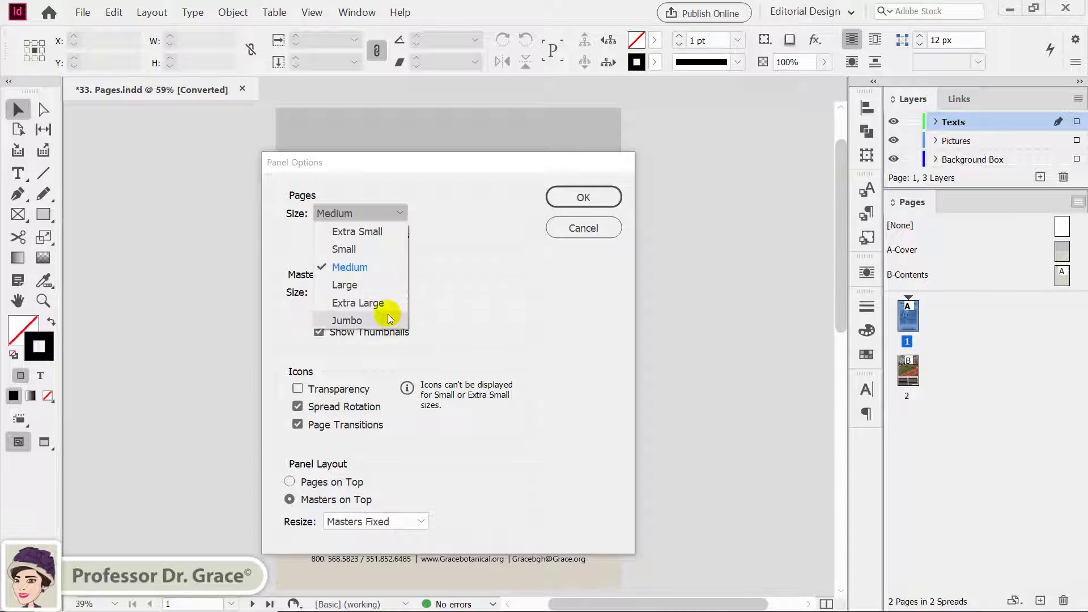
pyautogui.click(452, 260)
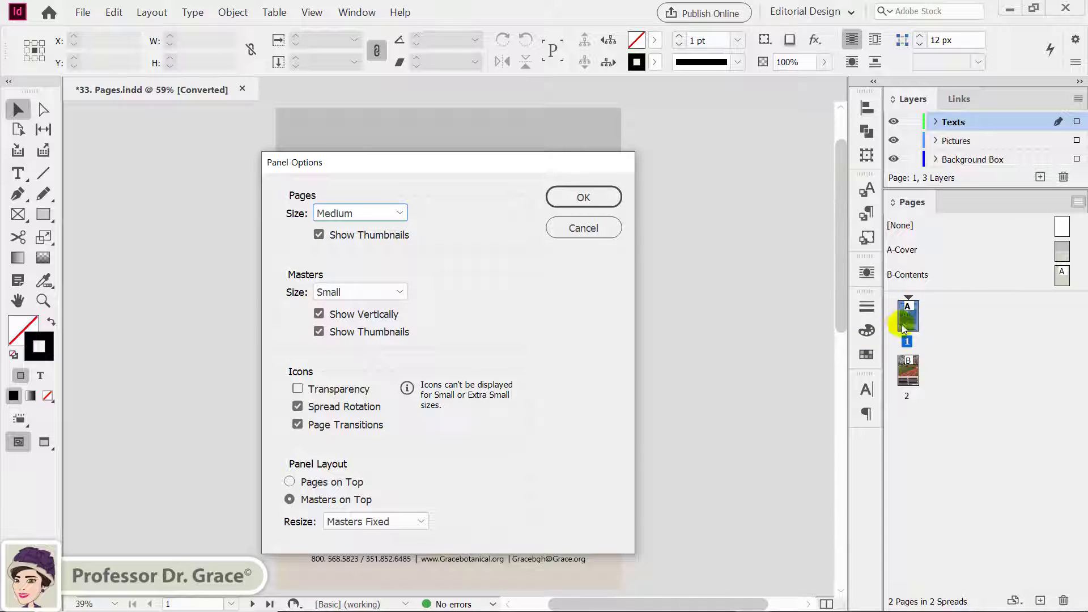
pyautogui.click(319, 234)
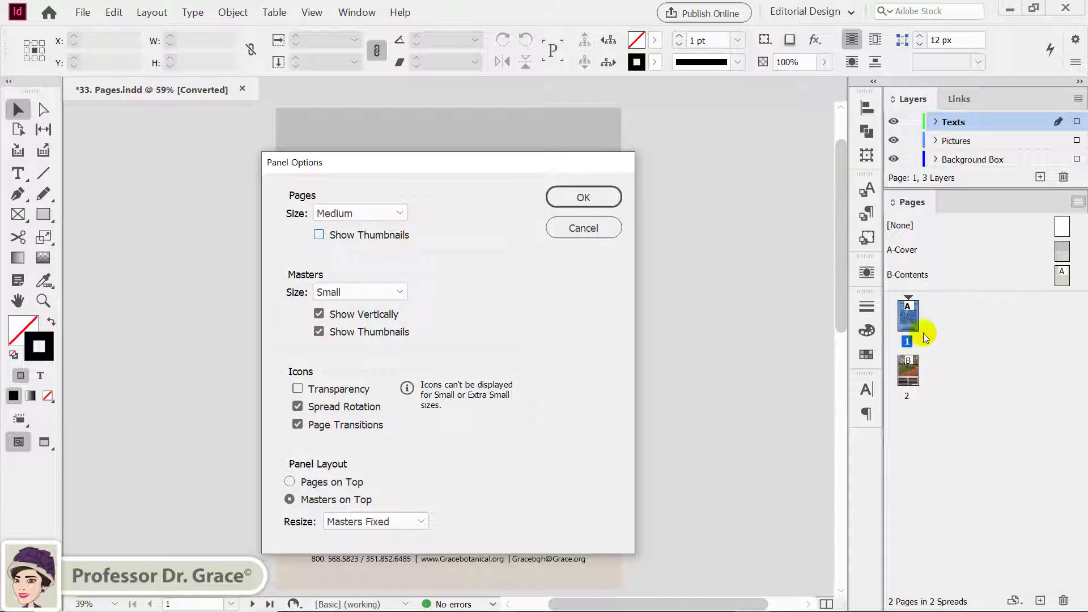
pyautogui.click(319, 234)
pyautogui.click(388, 291)
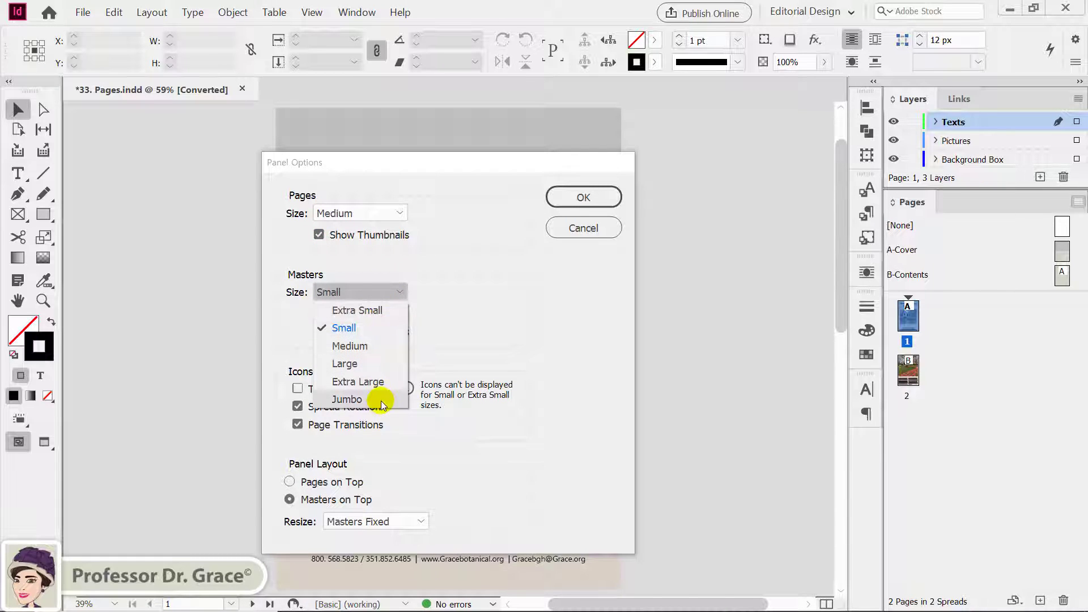
pyautogui.click(446, 294)
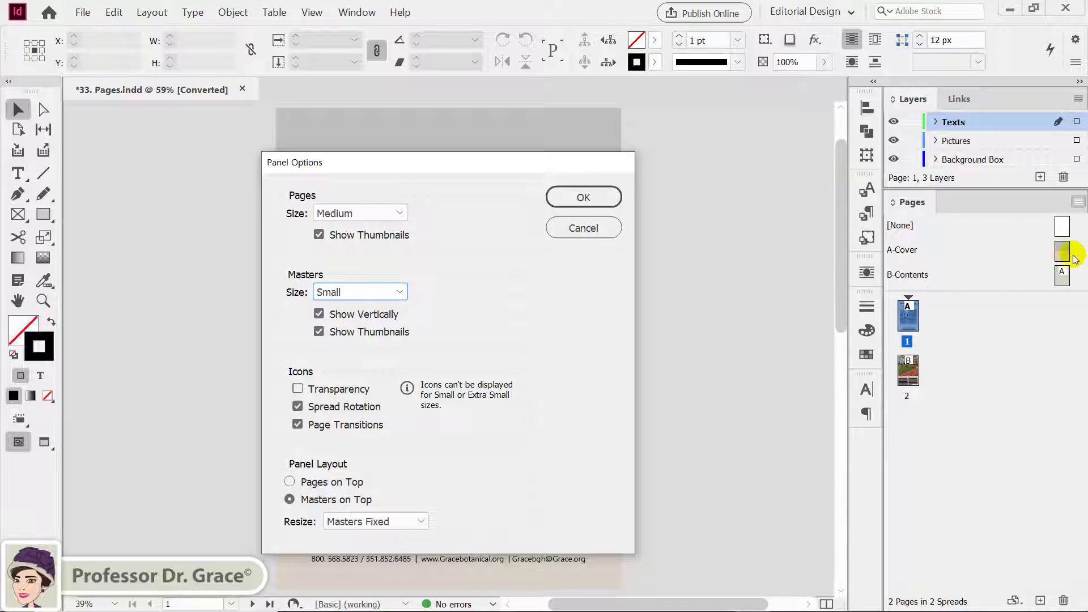
# Try the Transparency and Page Transitions icon options and the Pages on Top layout, keeping Masters on Top with Masters Fixed resizing.
pyautogui.click(380, 340)
pyautogui.click(387, 338)
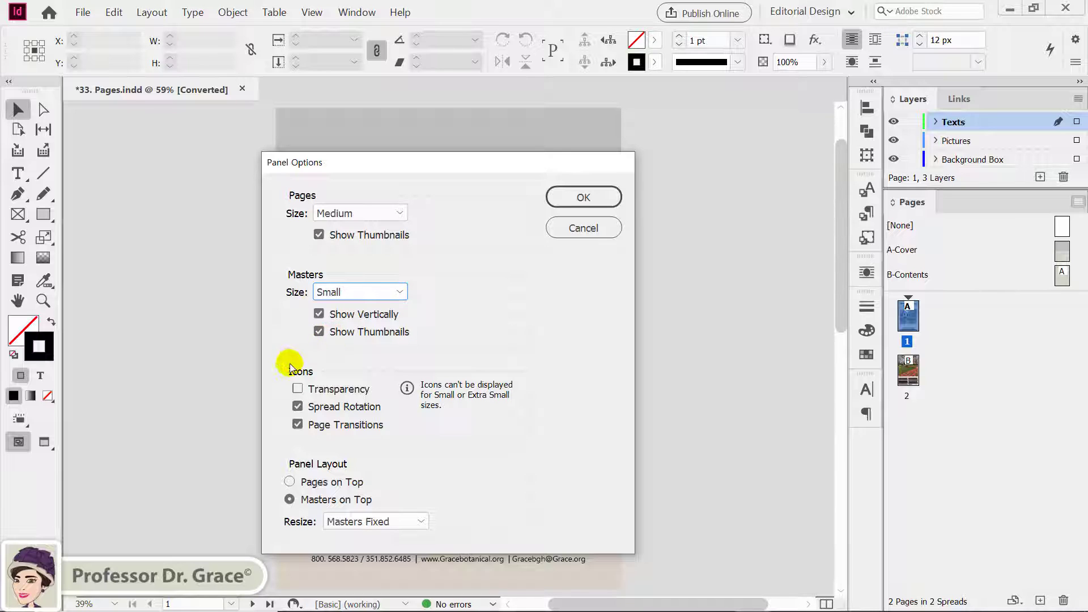
pyautogui.click(298, 391)
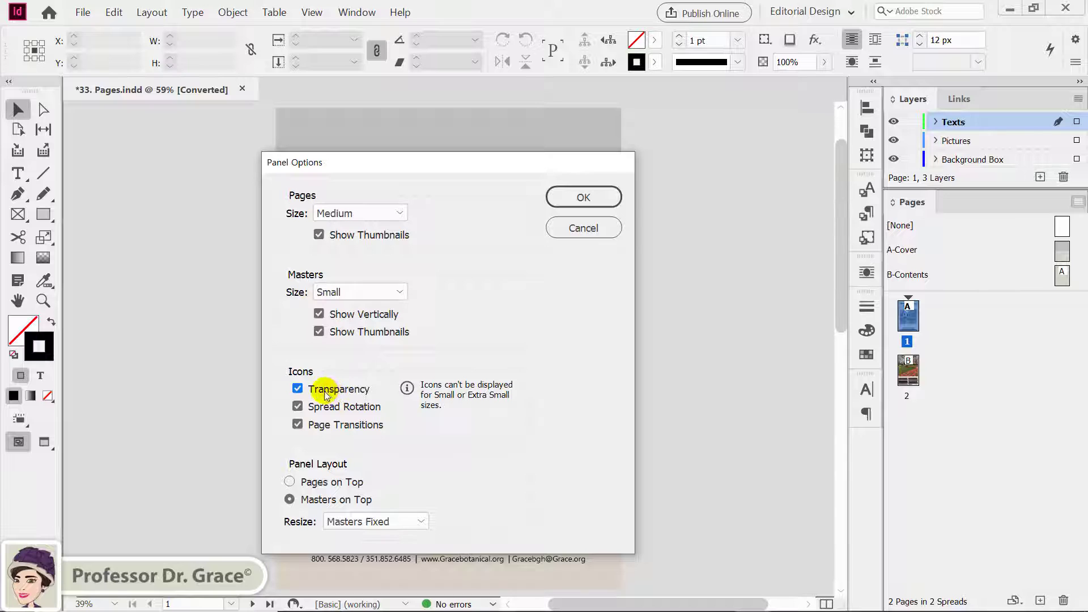
pyautogui.click(299, 389)
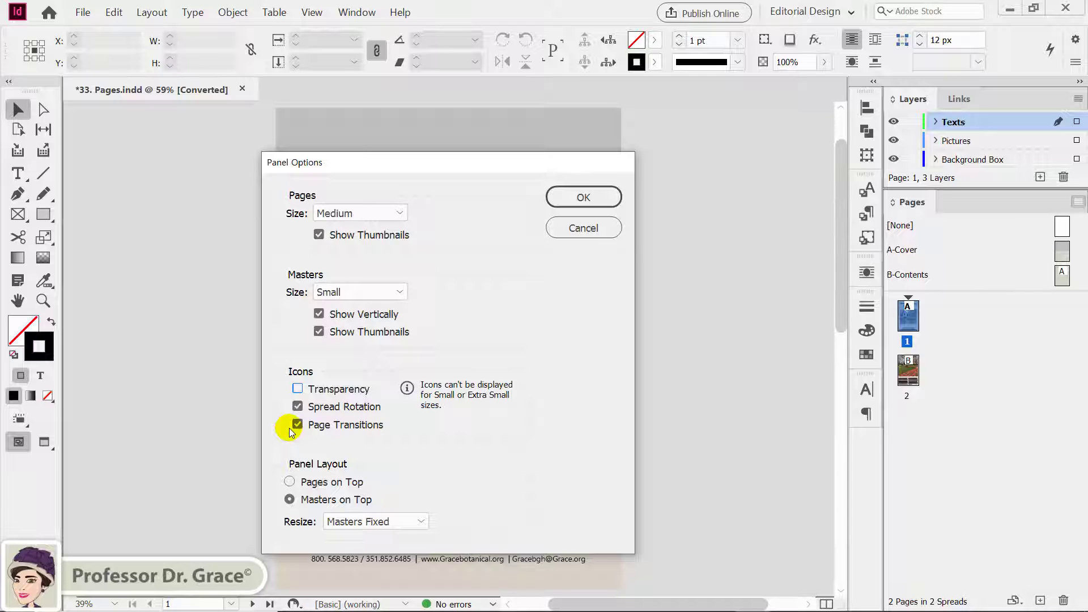
pyautogui.click(299, 425)
pyautogui.click(299, 426)
pyautogui.click(290, 482)
pyautogui.click(317, 499)
pyautogui.click(424, 521)
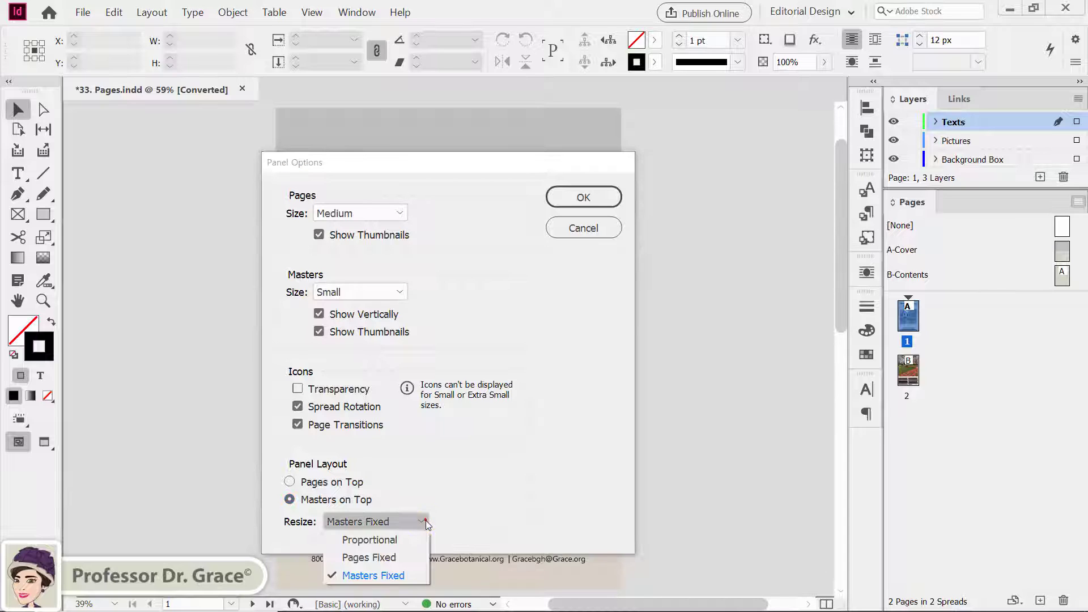
pyautogui.click(413, 575)
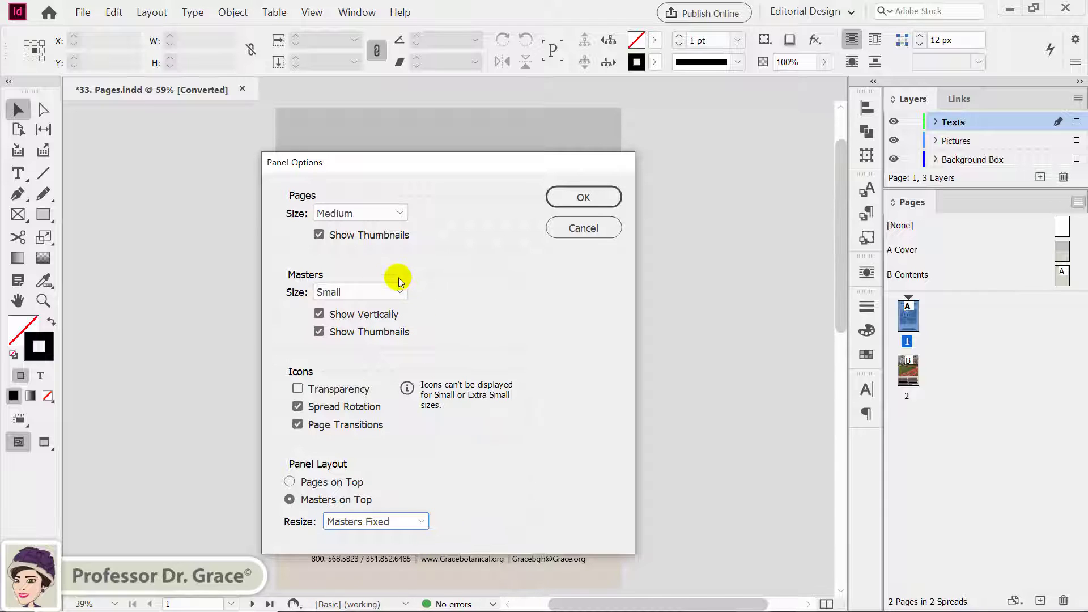
# Set the page thumbnail size to Extra Large and apply the panel options.
pyautogui.click(392, 213)
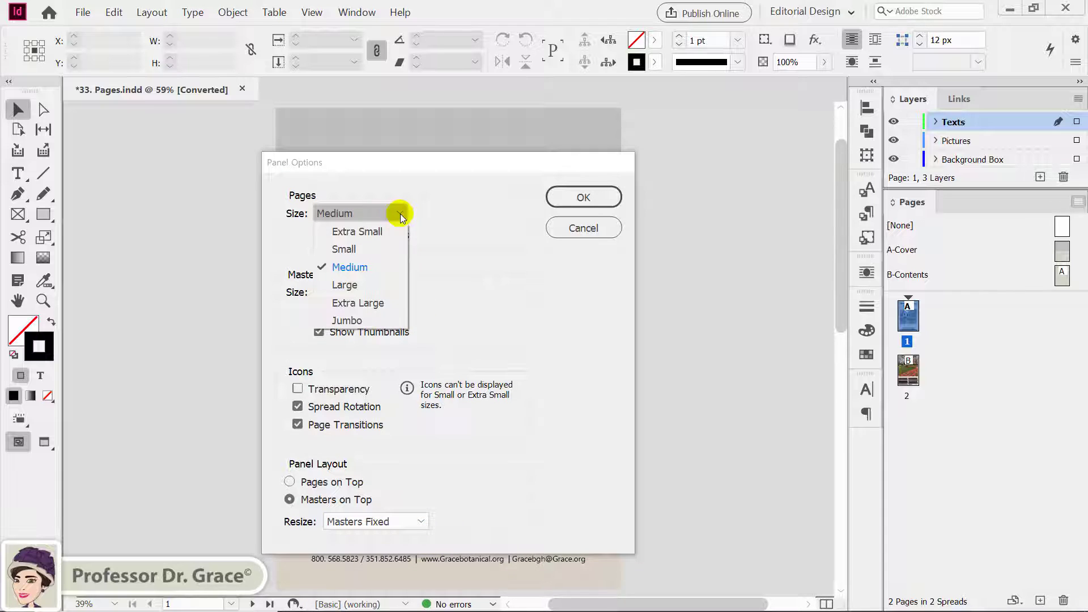
pyautogui.click(385, 303)
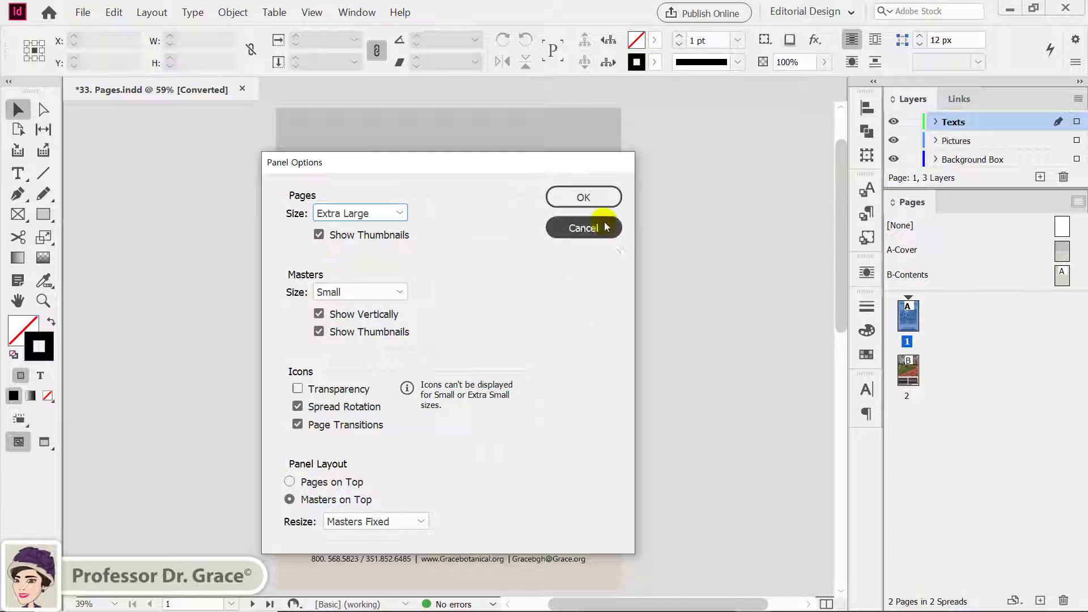
pyautogui.click(588, 199)
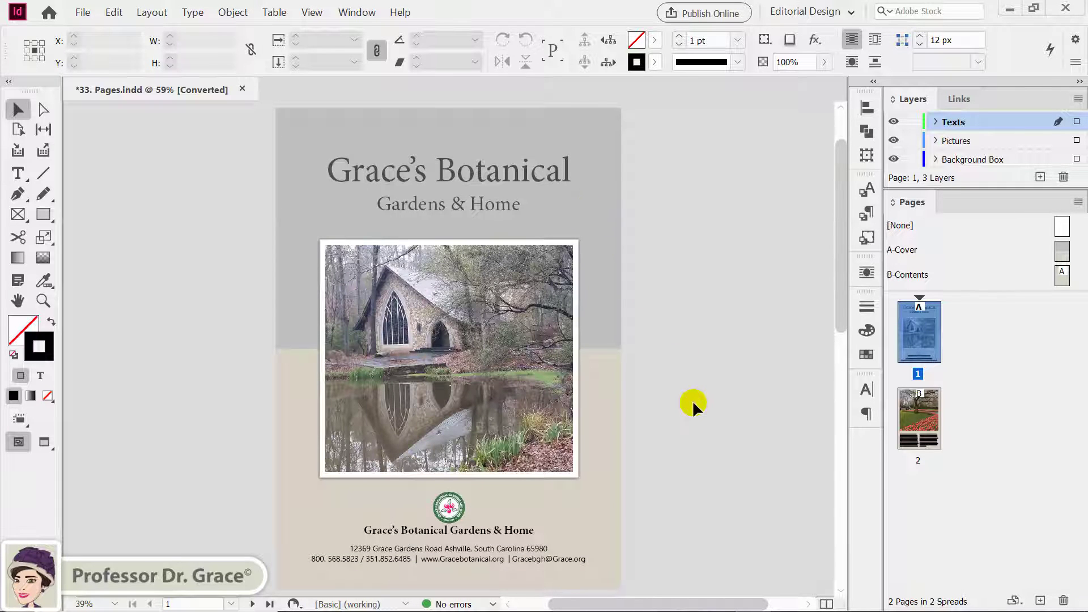
# Try adding a new page directly after page 1 and undo the addition.
pyautogui.click(943, 372)
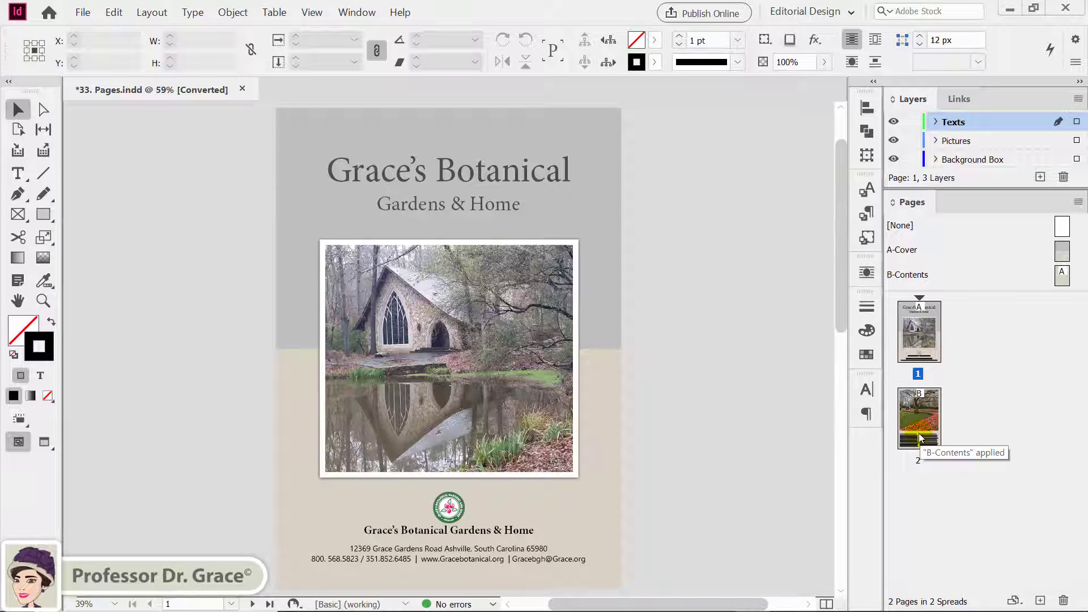
pyautogui.click(972, 400)
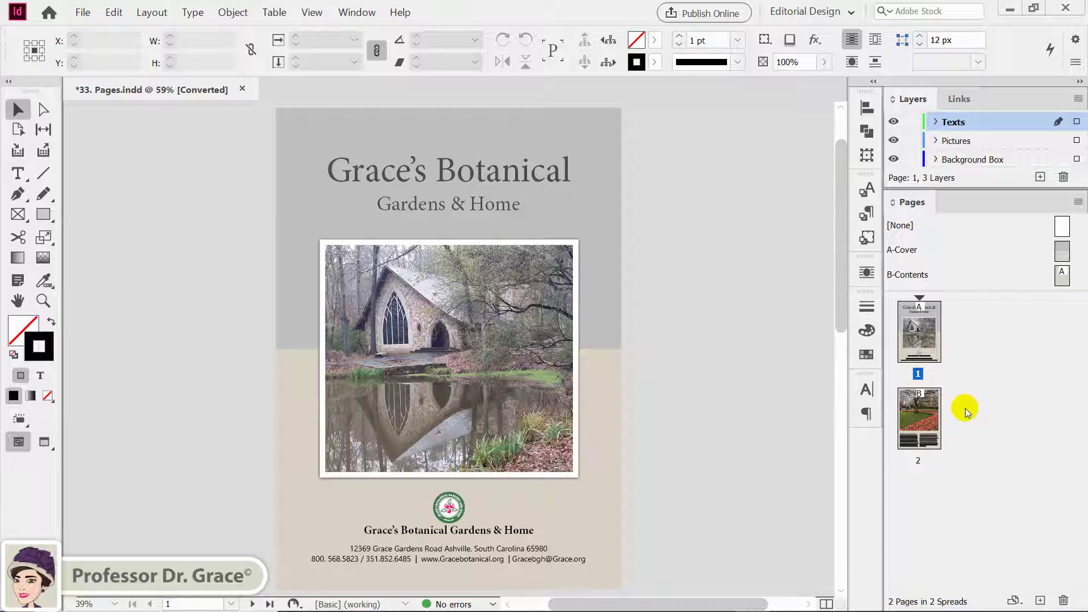
pyautogui.doubleClick(917, 339)
pyautogui.click(919, 340)
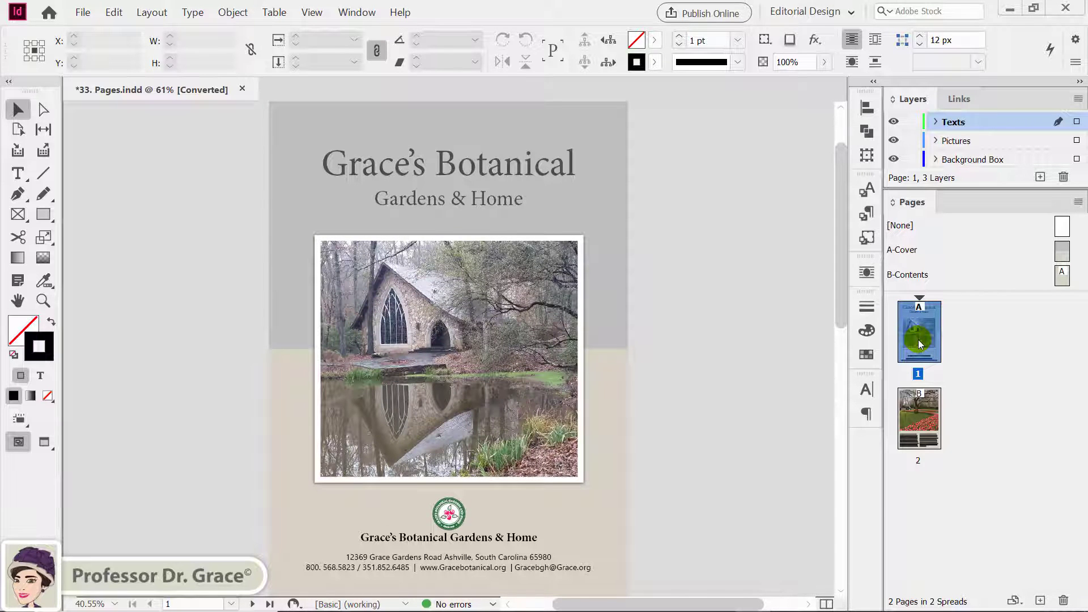
pyautogui.click(1040, 601)
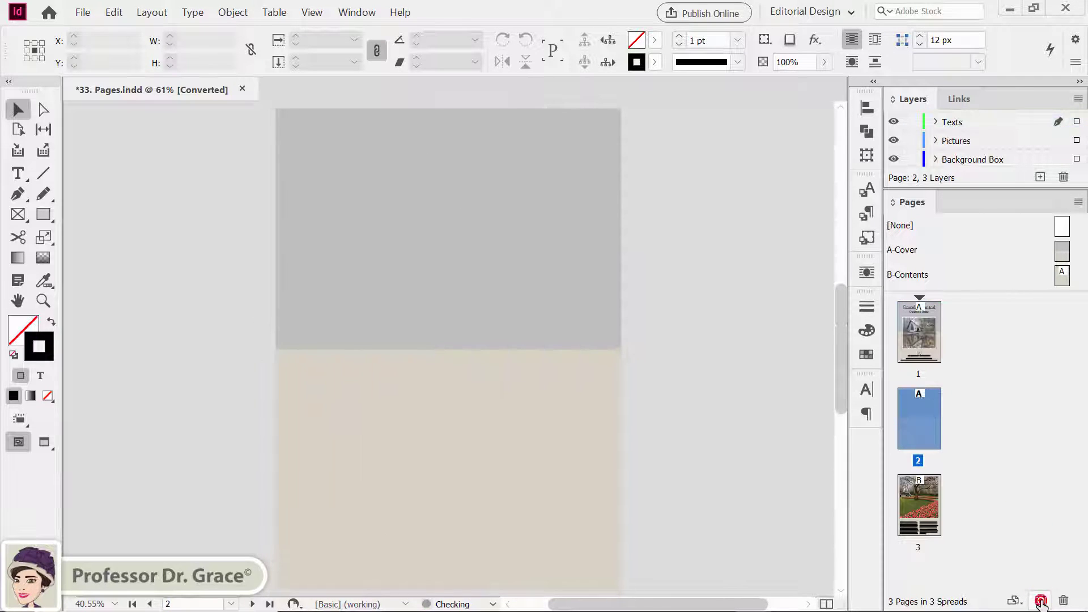
pyautogui.click(933, 443)
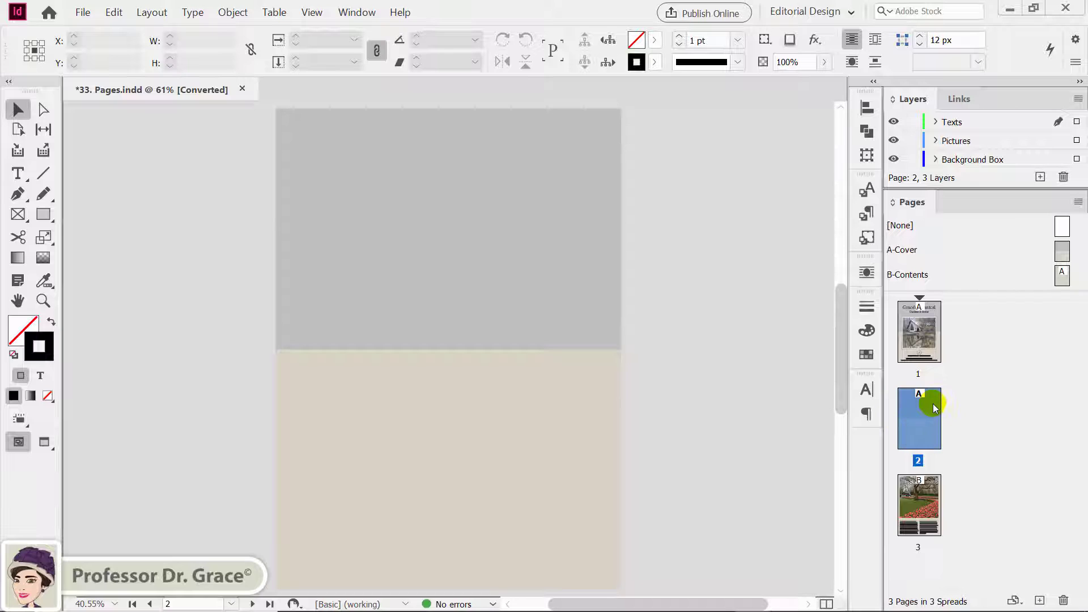
pyautogui.click(920, 378)
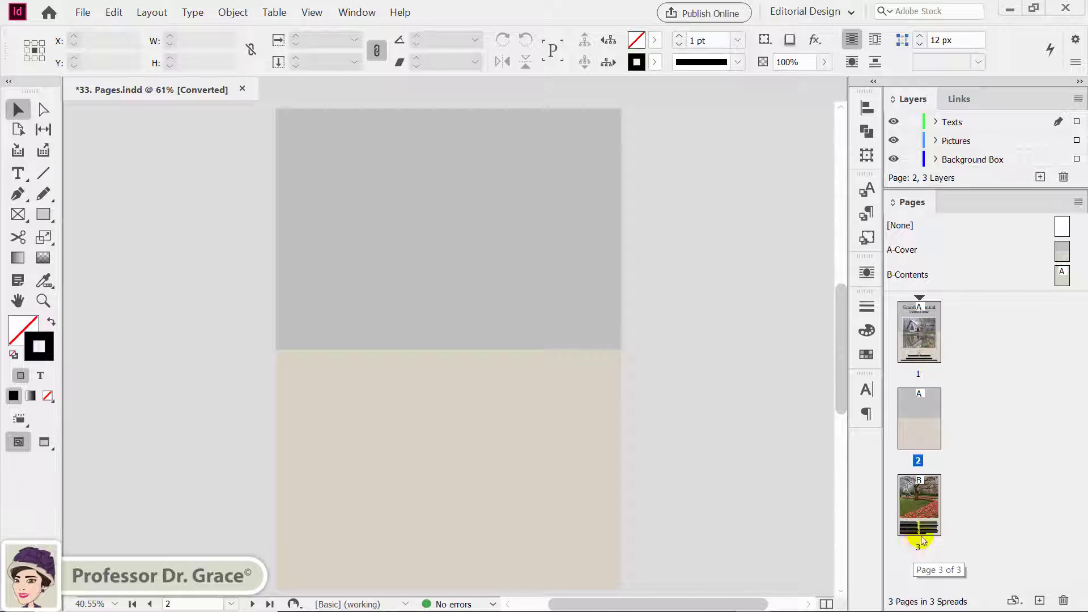
pyautogui.hotkey('ctrl', 'z')
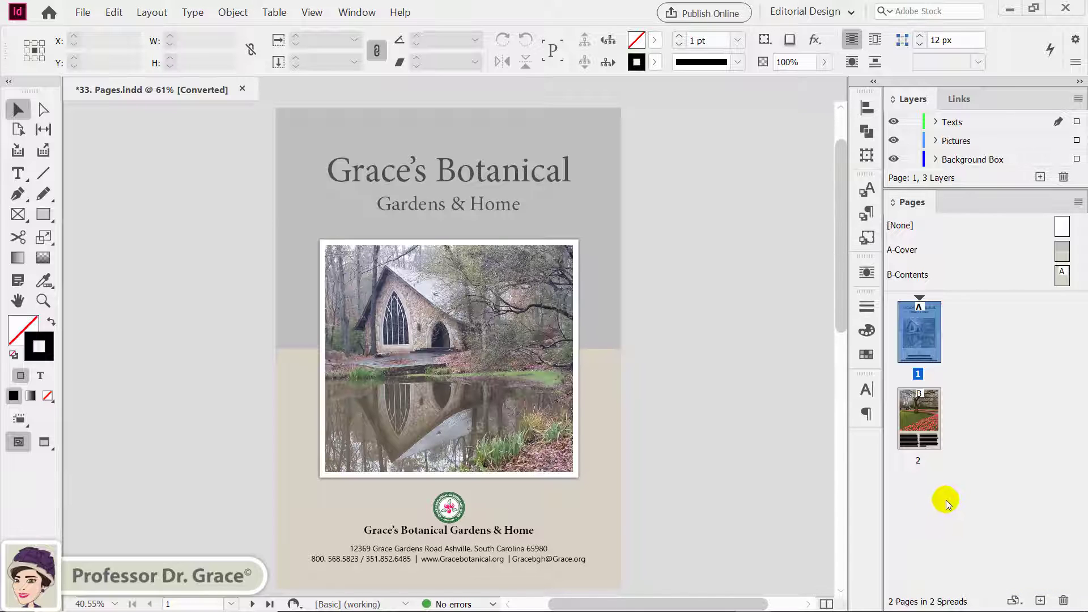
# Go to page 2 and add one new page after it that uses the B-Contents master.
pyautogui.click(919, 420)
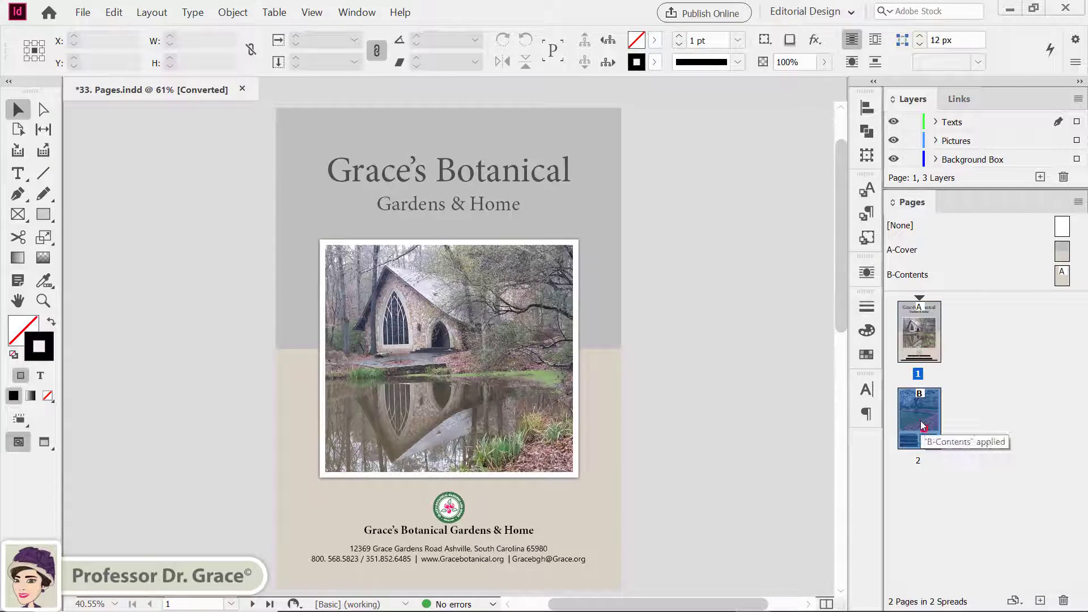
pyautogui.doubleClick(920, 422)
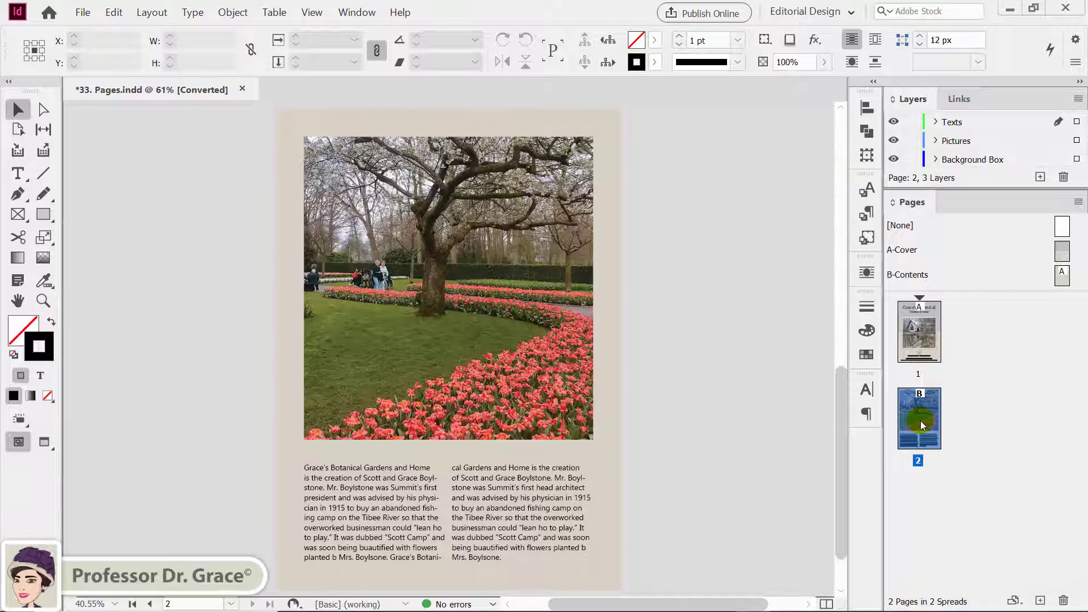
pyautogui.click(1040, 600)
pyautogui.click(917, 497)
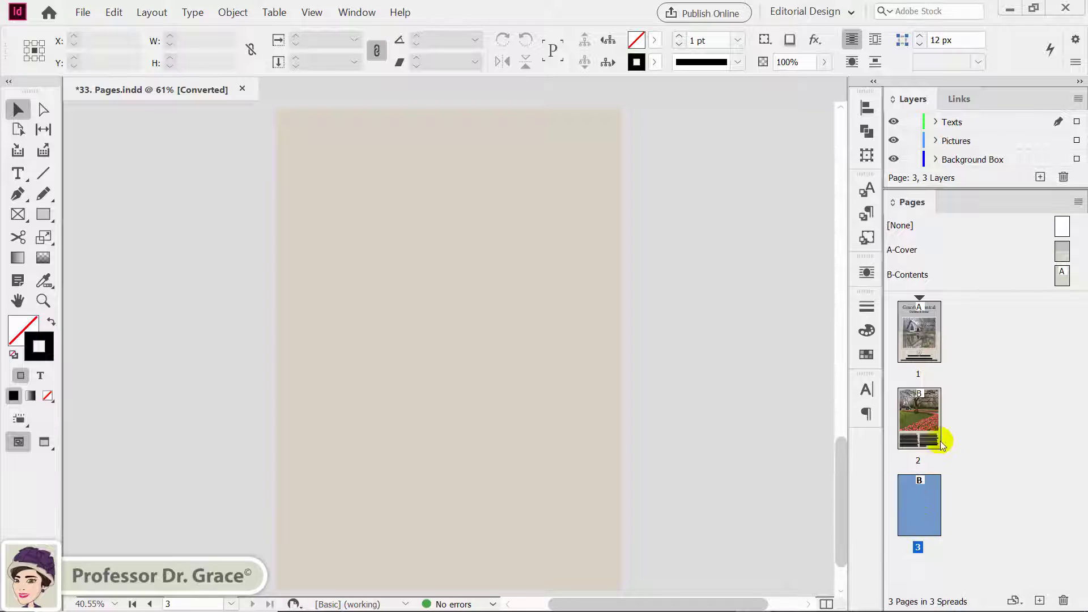
pyautogui.moveTo(917, 391); pyautogui.dragTo(918, 390)
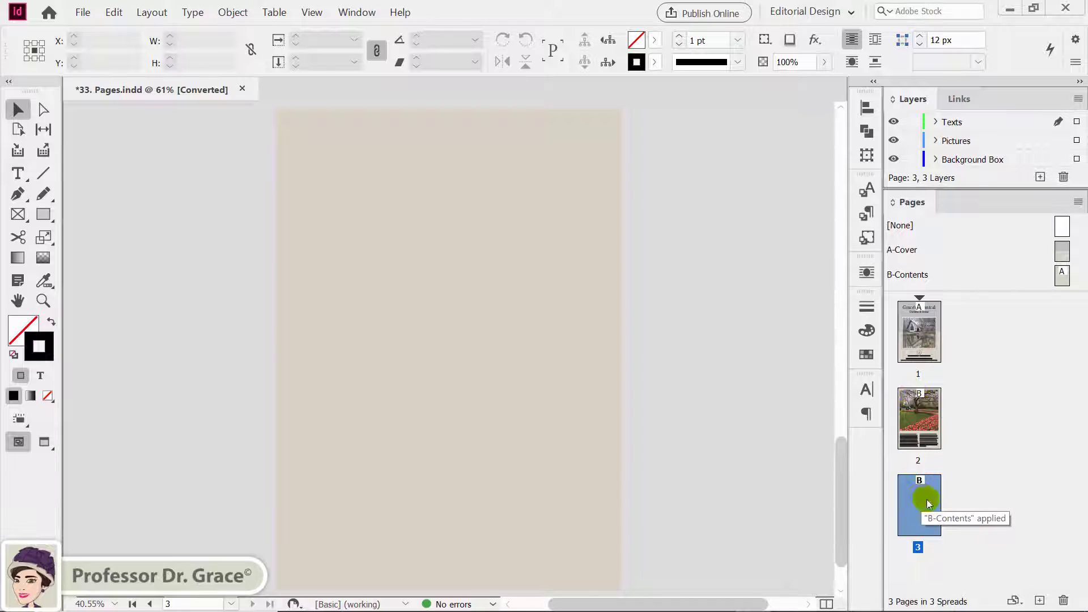
pyautogui.moveTo(916, 477); pyautogui.dragTo(911, 489)
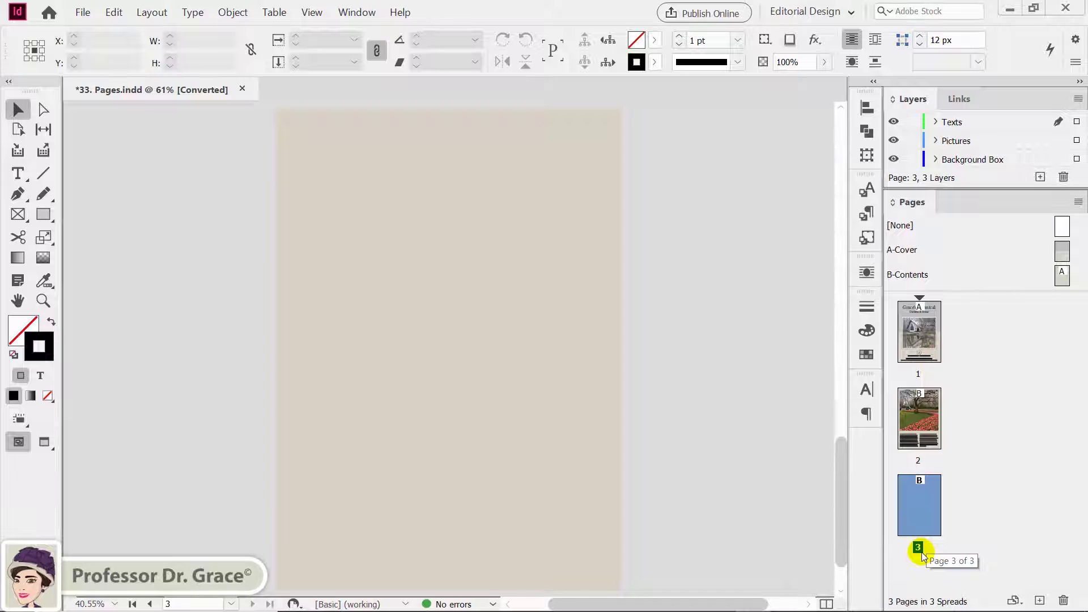
# Insert 5 pages at the end of the document using the B-Contents master.
pyautogui.click(1078, 202)
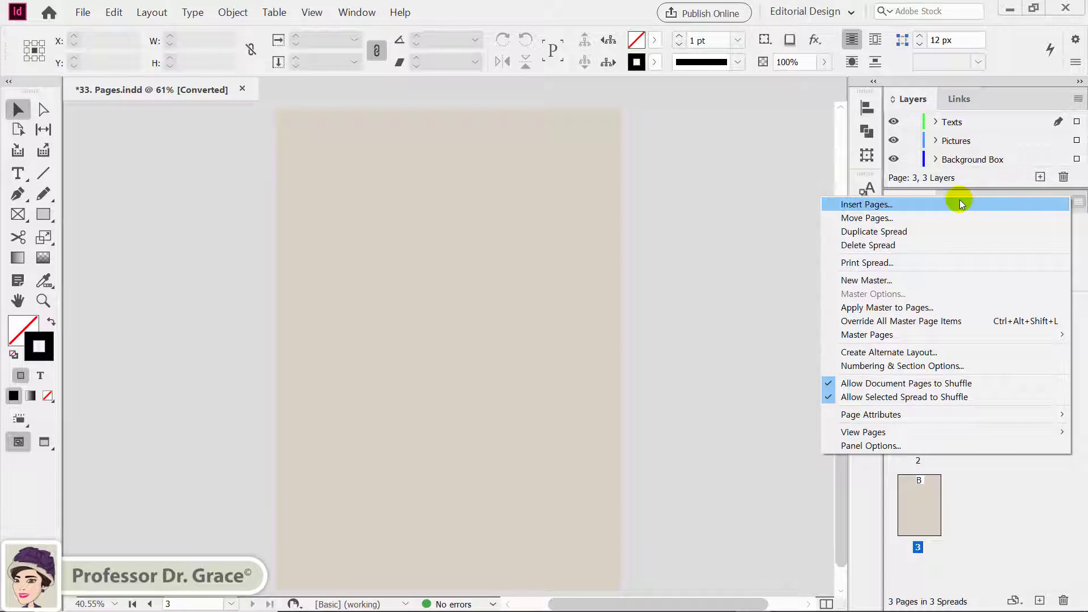
pyautogui.click(871, 208)
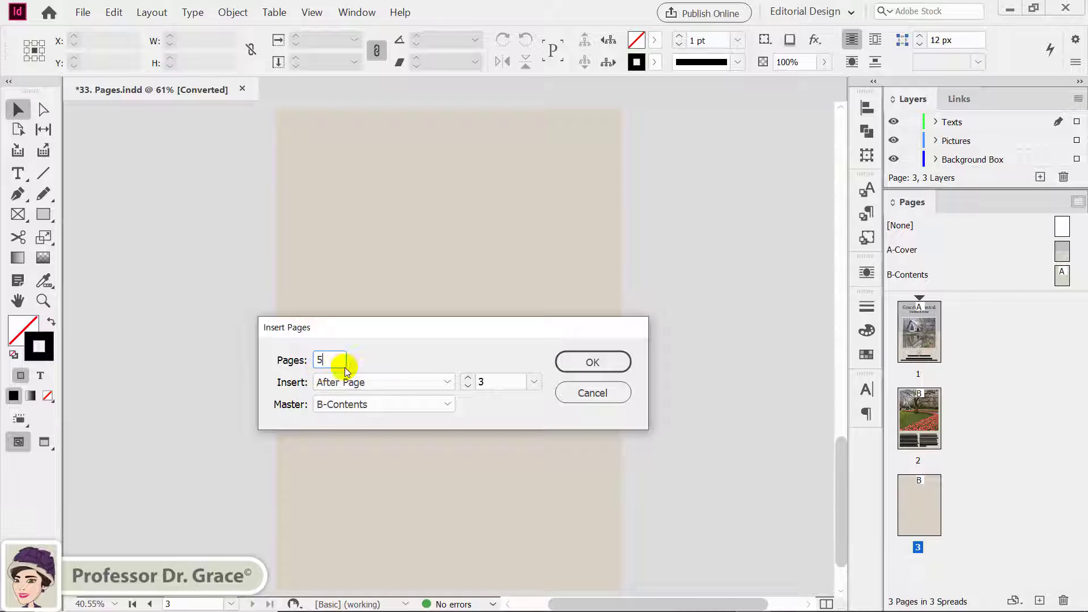
pyautogui.click(444, 383)
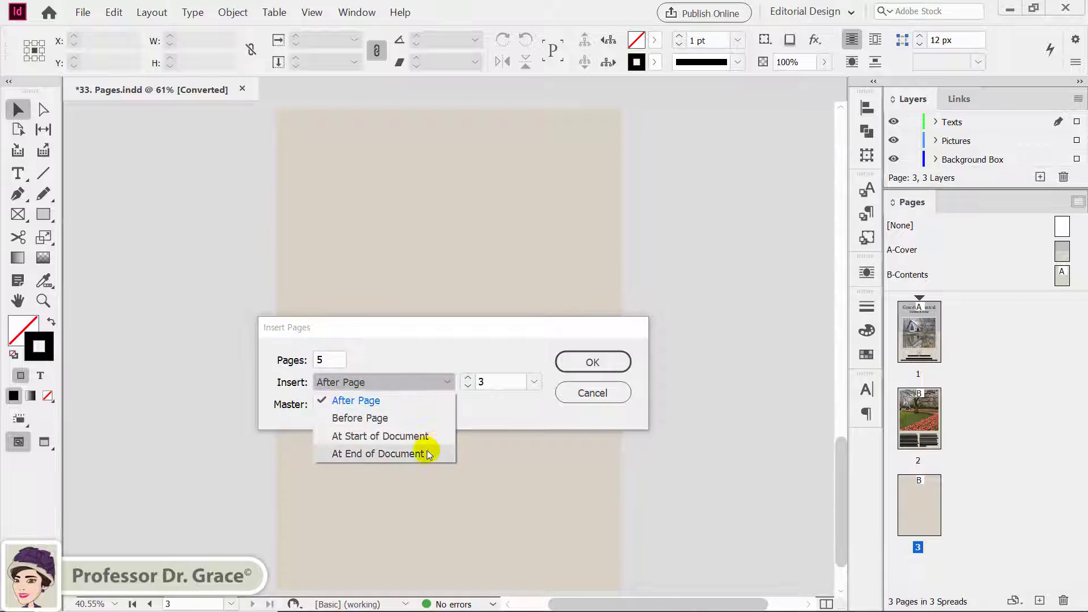
pyautogui.click(427, 450)
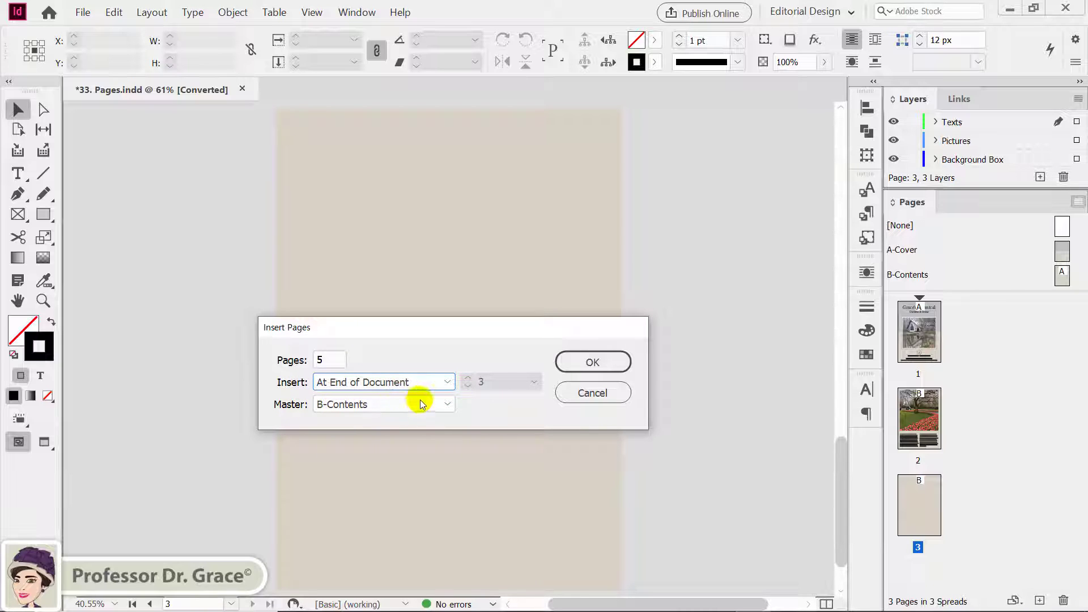
pyautogui.click(591, 362)
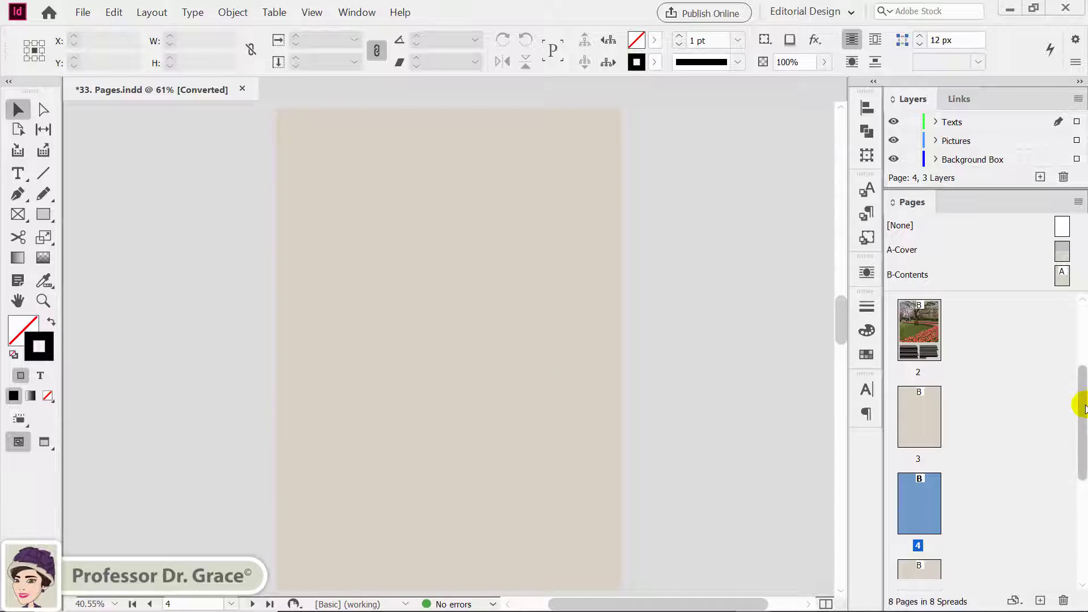
# Review the thumbnails of the newly inserted pages through page 8.
pyautogui.moveTo(1082, 407); pyautogui.dragTo(1069, 529)
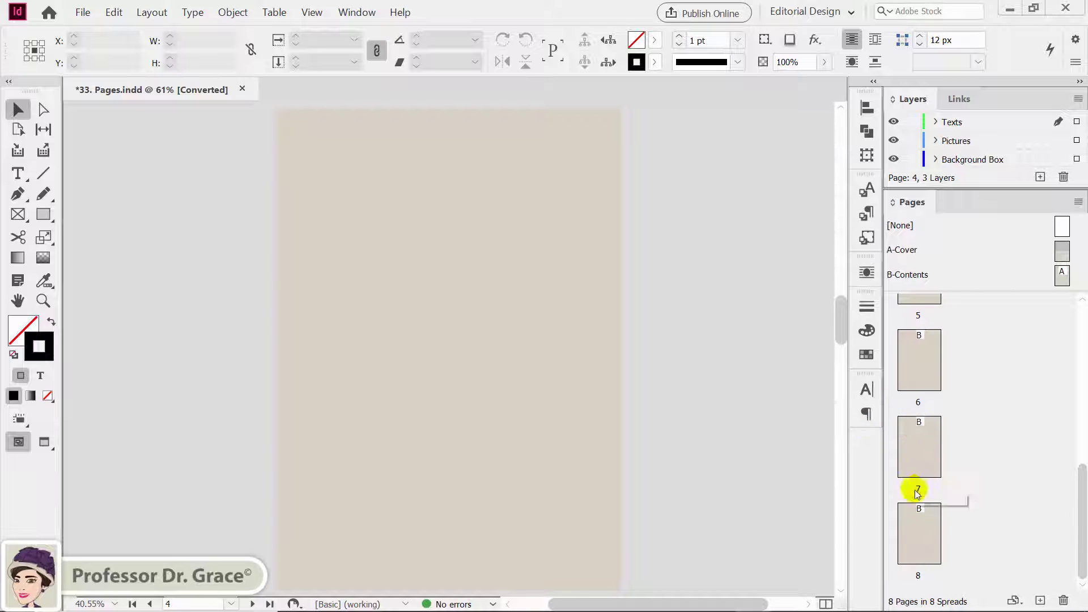
pyautogui.click(919, 510)
pyautogui.click(925, 430)
pyautogui.click(920, 354)
pyautogui.moveTo(920, 355); pyautogui.dragTo(919, 402)
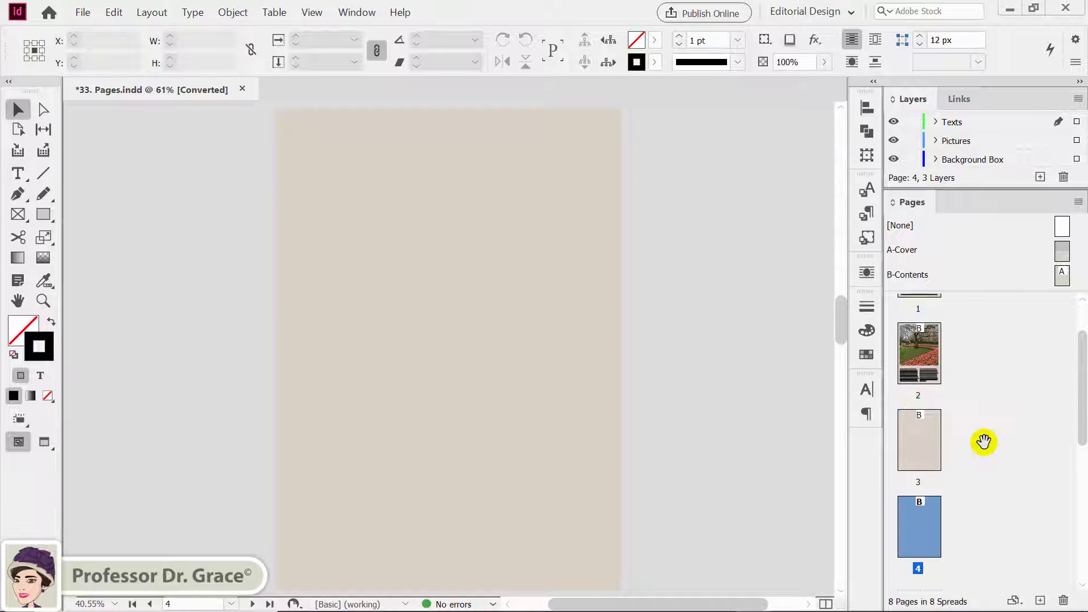
pyautogui.click(991, 468)
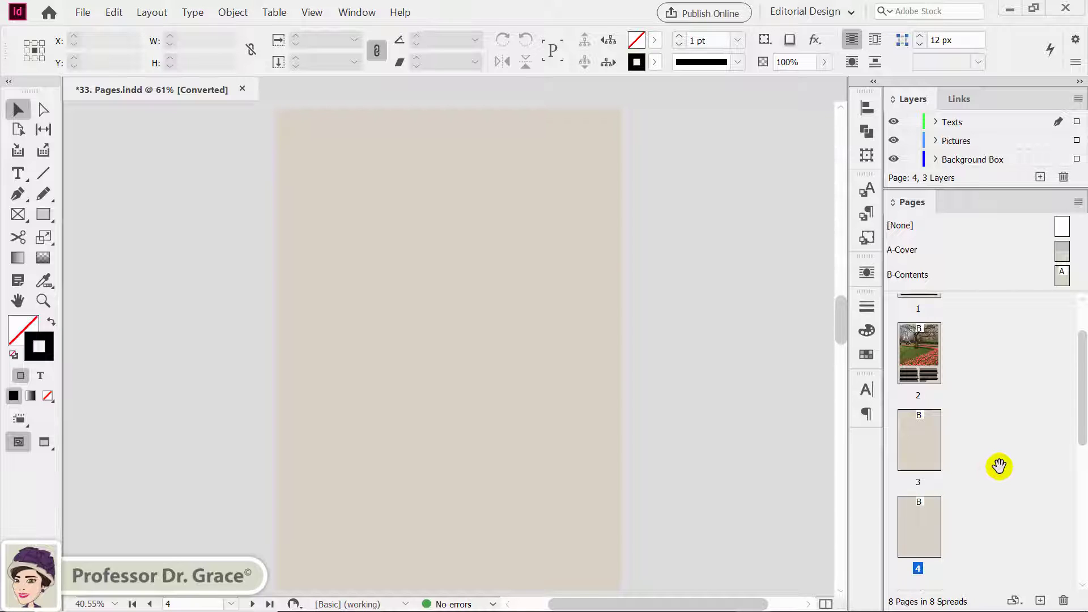
# Go to page 2 and duplicate it, with its picture and text, directly after itself as page 3.
pyautogui.scroll(2, 997, 463)
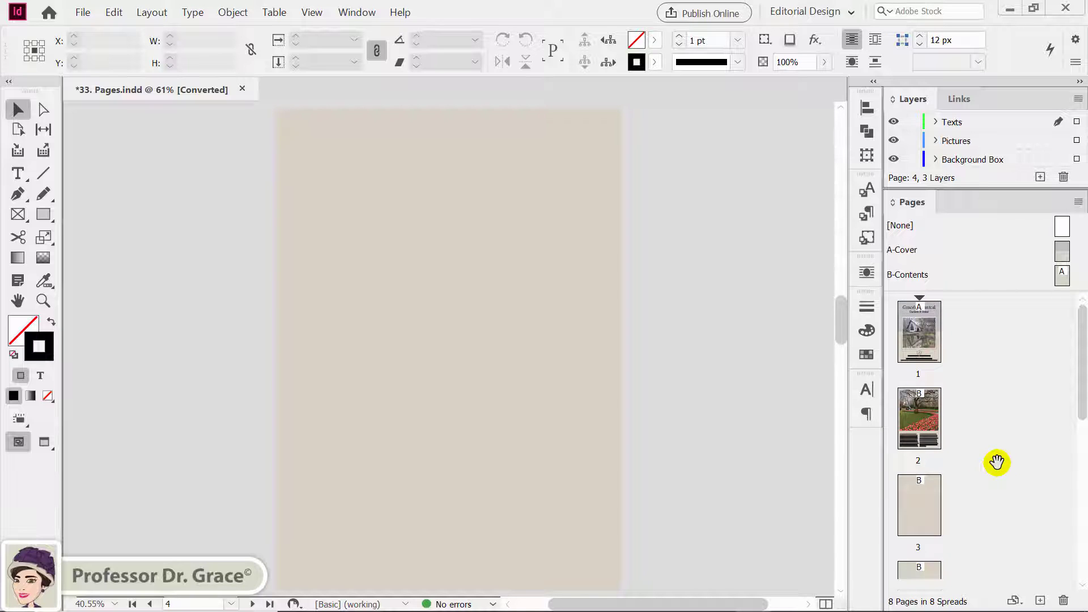
pyautogui.click(918, 426)
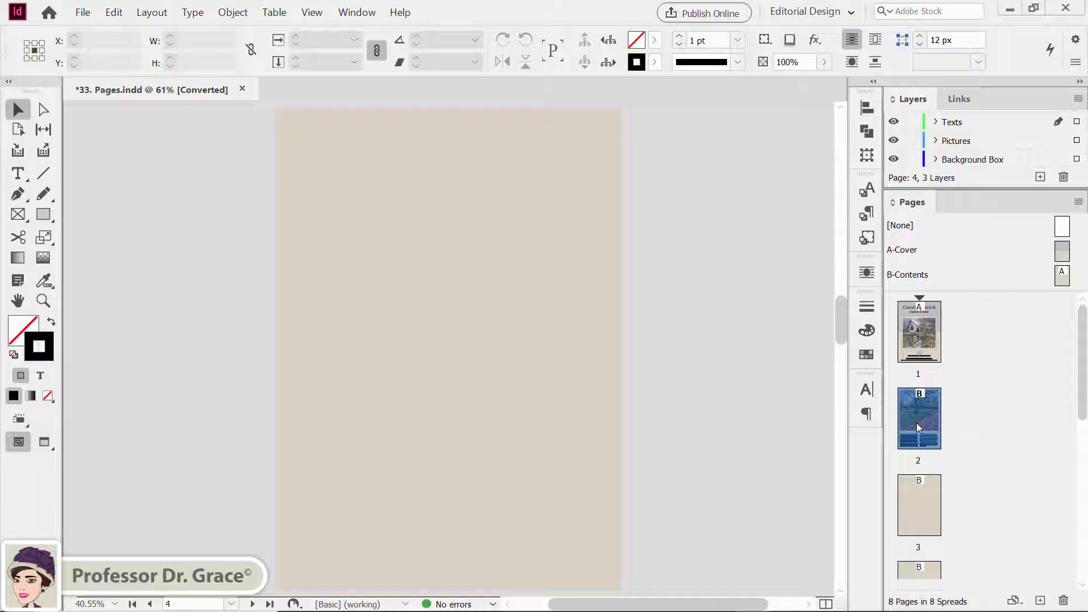
pyautogui.doubleClick(920, 418)
pyautogui.press('alt')
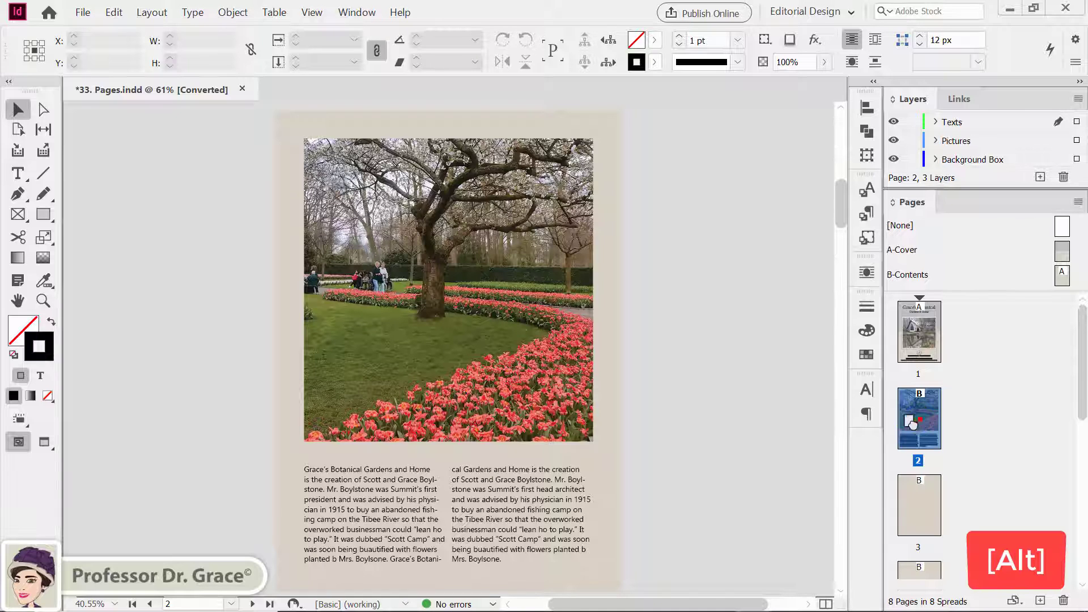
pyautogui.moveTo(911, 424); pyautogui.dragTo(896, 496)
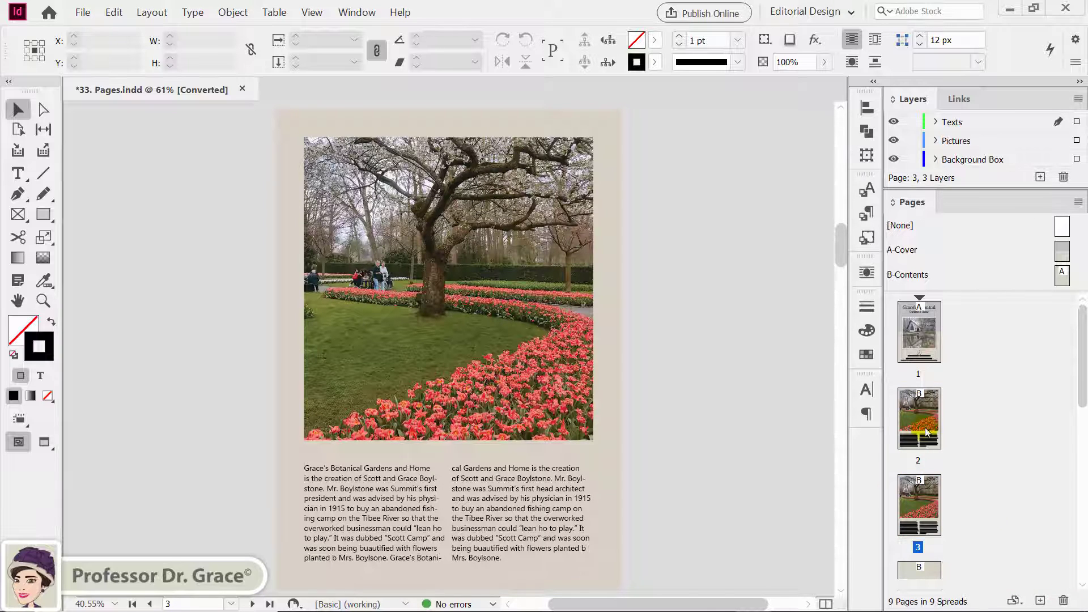
pyautogui.click(926, 432)
pyautogui.click(900, 515)
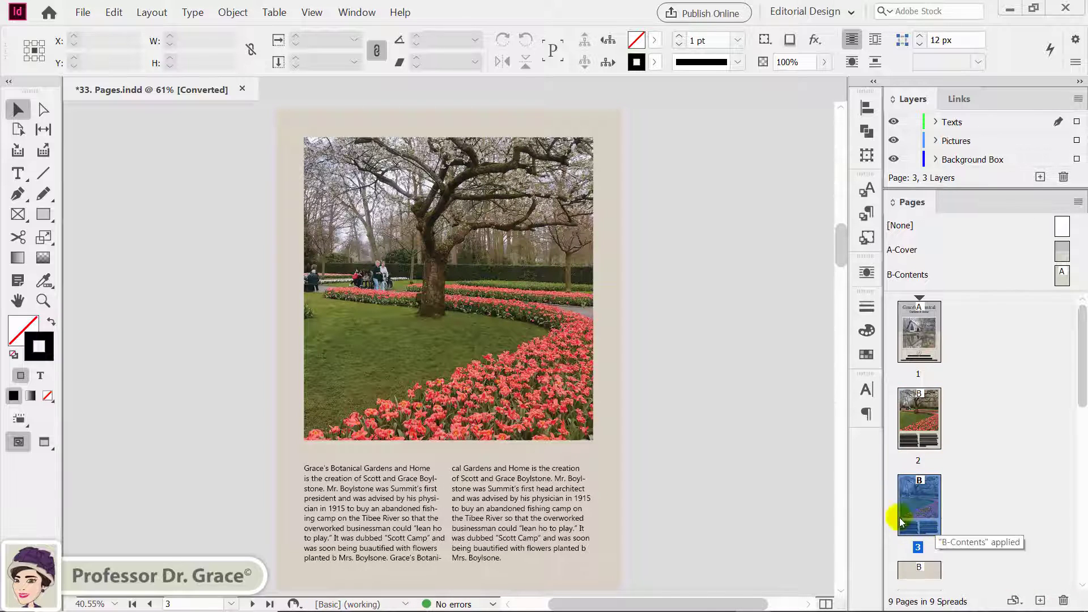
pyautogui.click(952, 501)
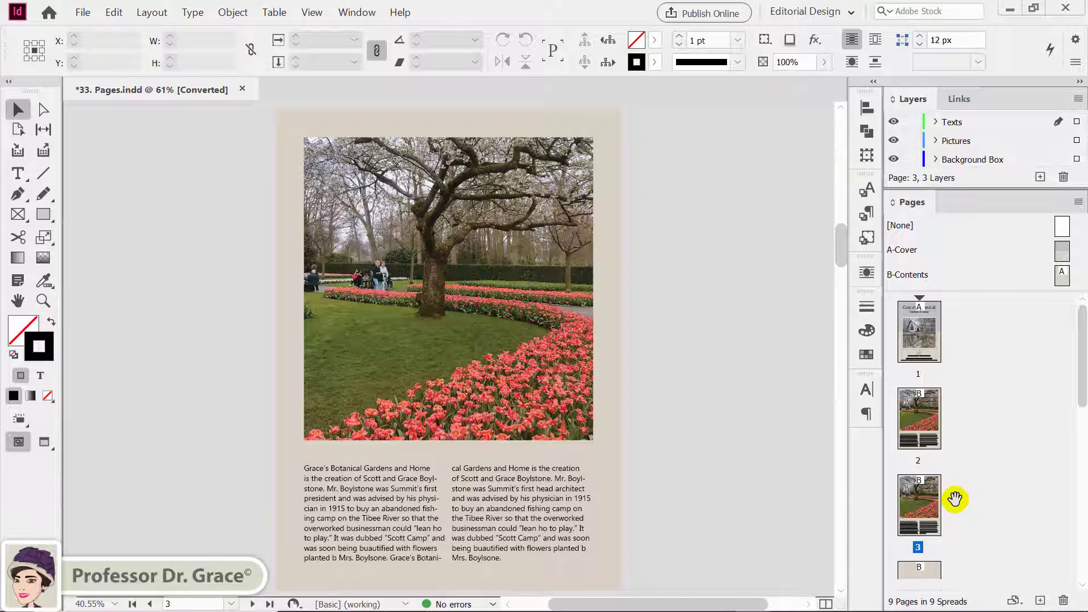
# Add a single page directly after page 3 with the Add Page command.
pyautogui.hotkey('ctrl', 'shift', 'p')
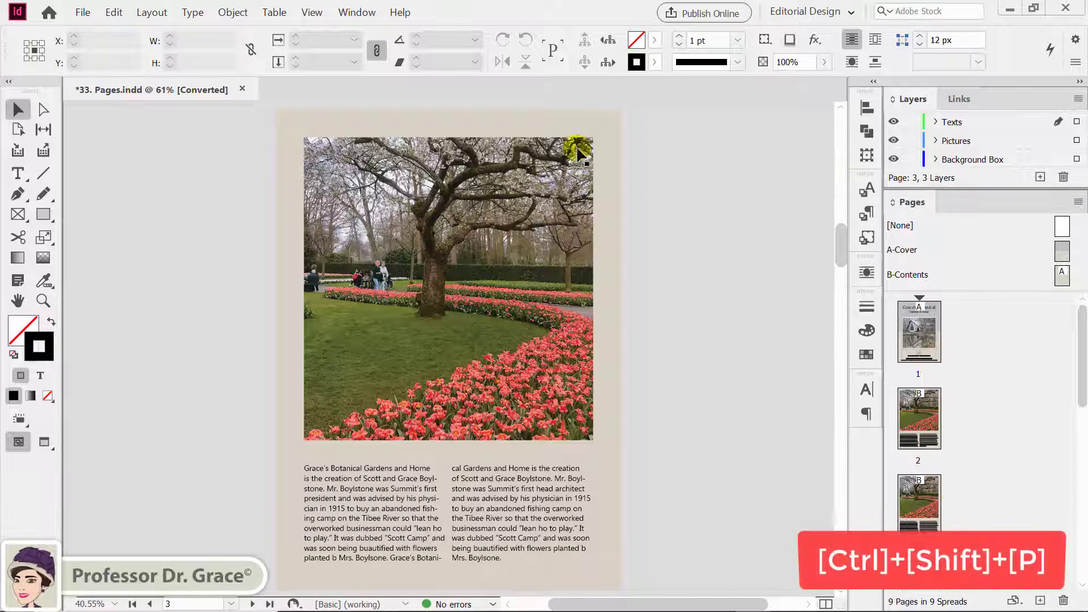
pyautogui.click(151, 12)
pyautogui.moveTo(162, 28)
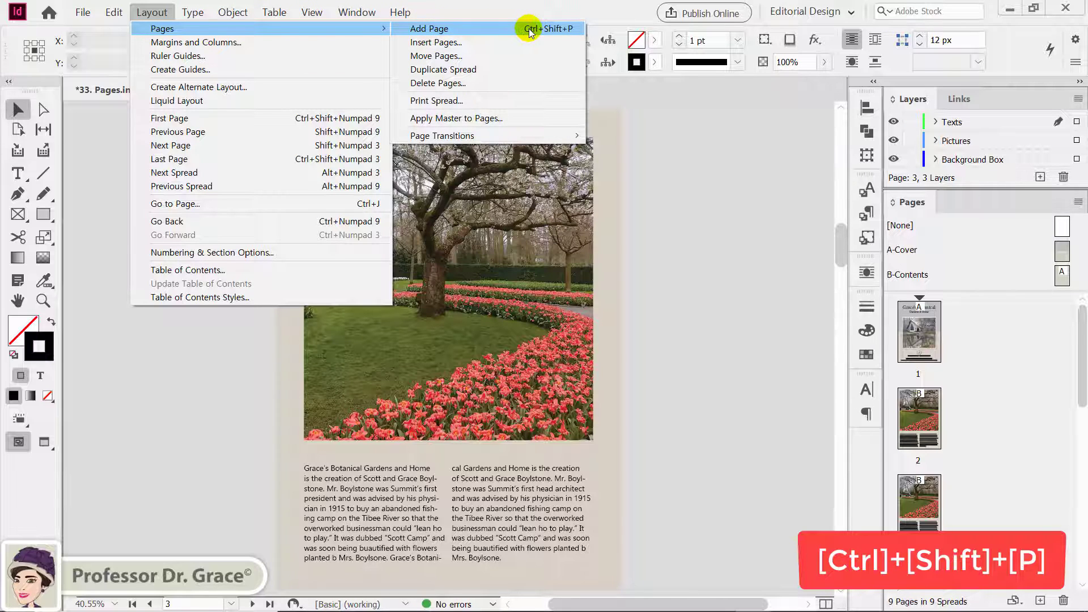
pyautogui.click(570, 30)
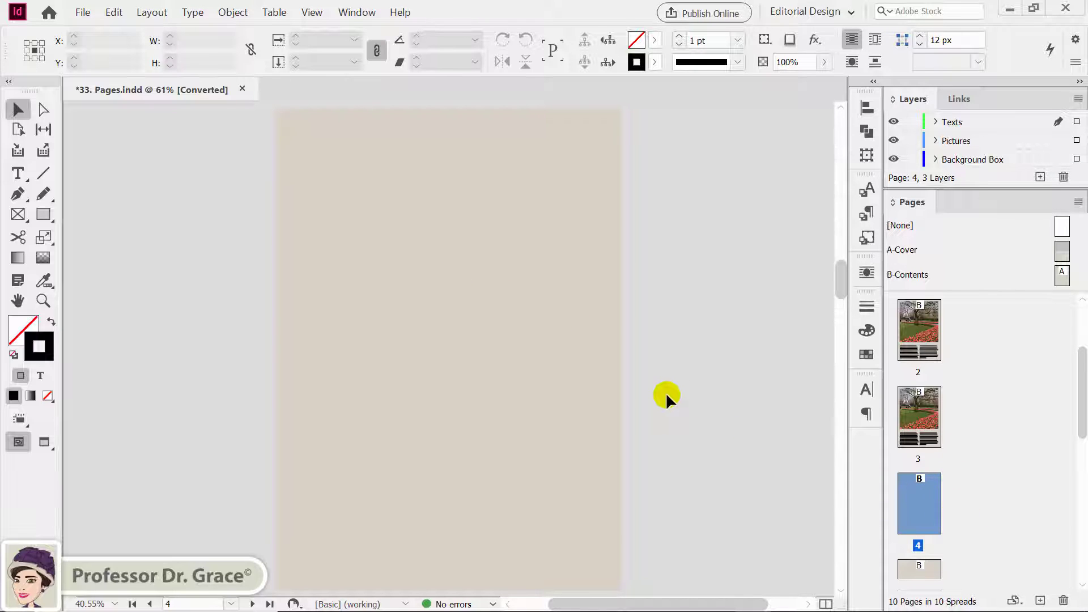
# Insert 2 pages after page 2 with the master set to [None].
pyautogui.click(152, 12)
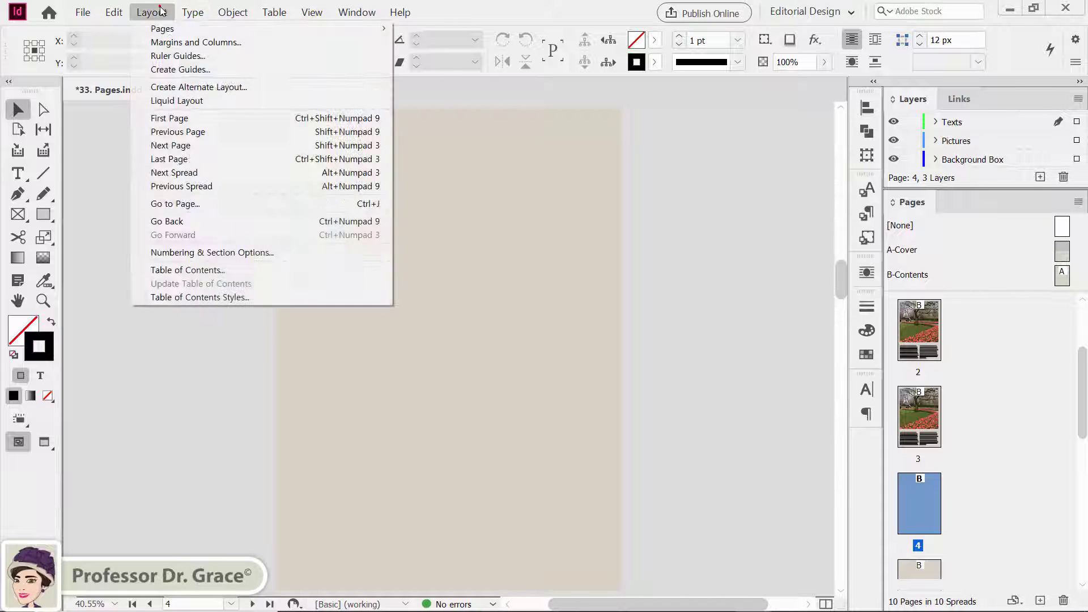
pyautogui.moveTo(159, 28)
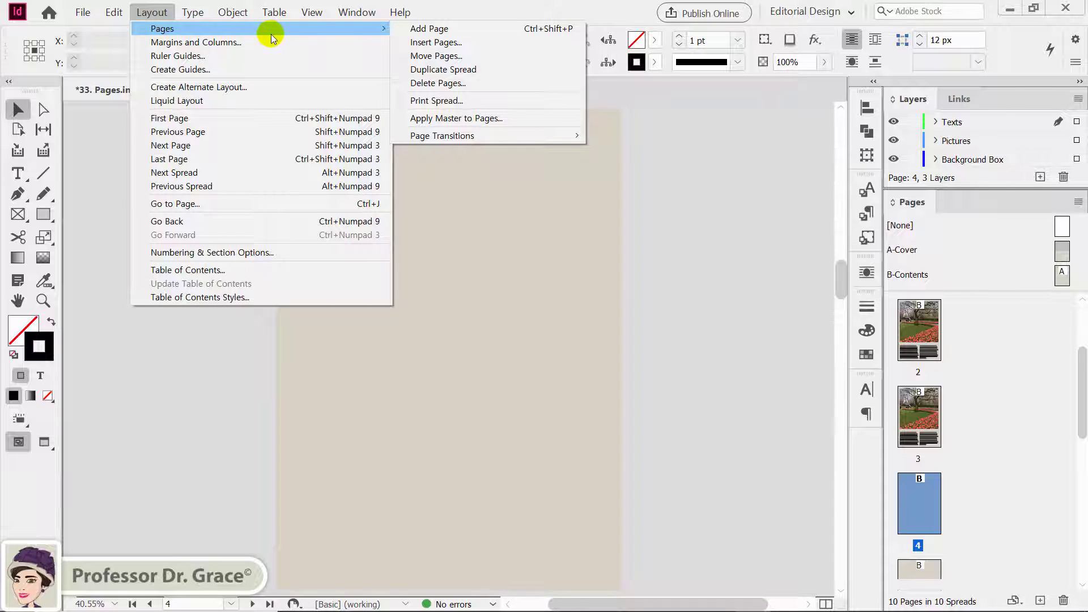
pyautogui.click(435, 42)
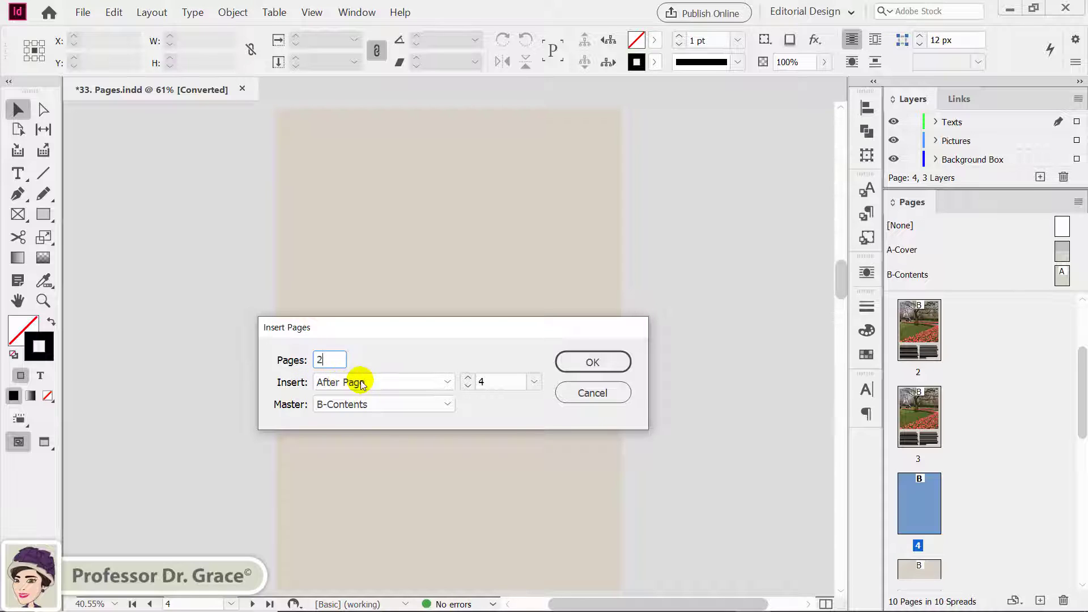
pyautogui.moveTo(506, 386); pyautogui.dragTo(462, 384)
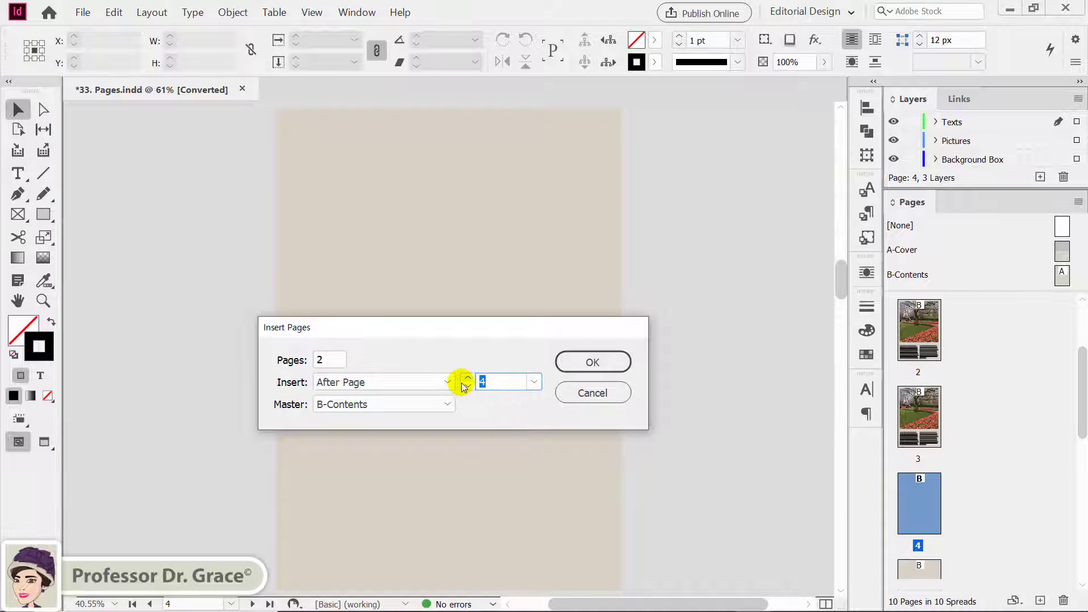
pyautogui.write('2')
pyautogui.click(413, 405)
pyautogui.click(404, 428)
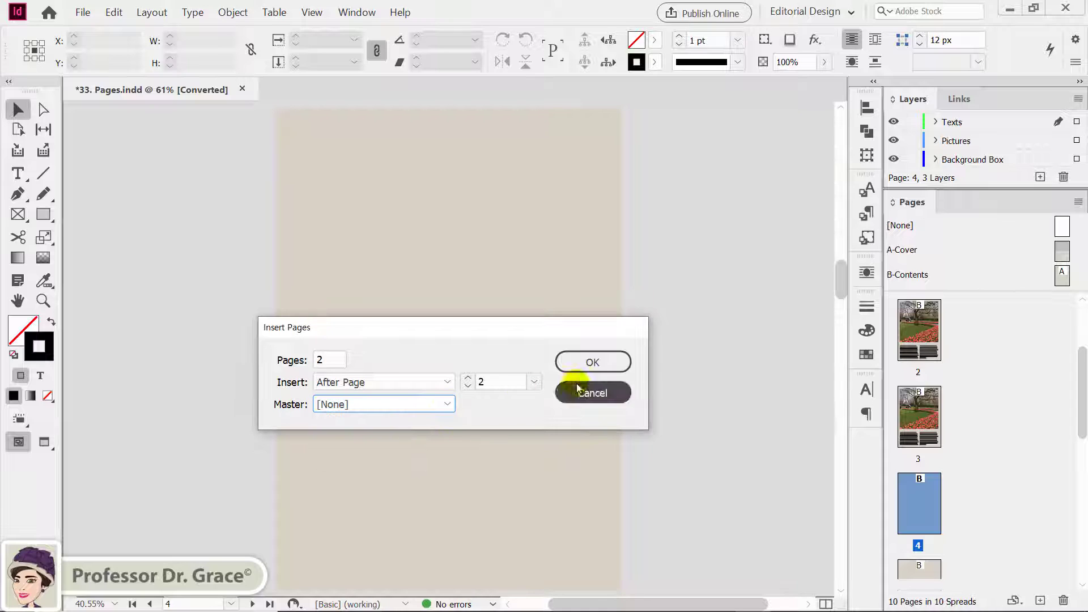
pyautogui.click(588, 368)
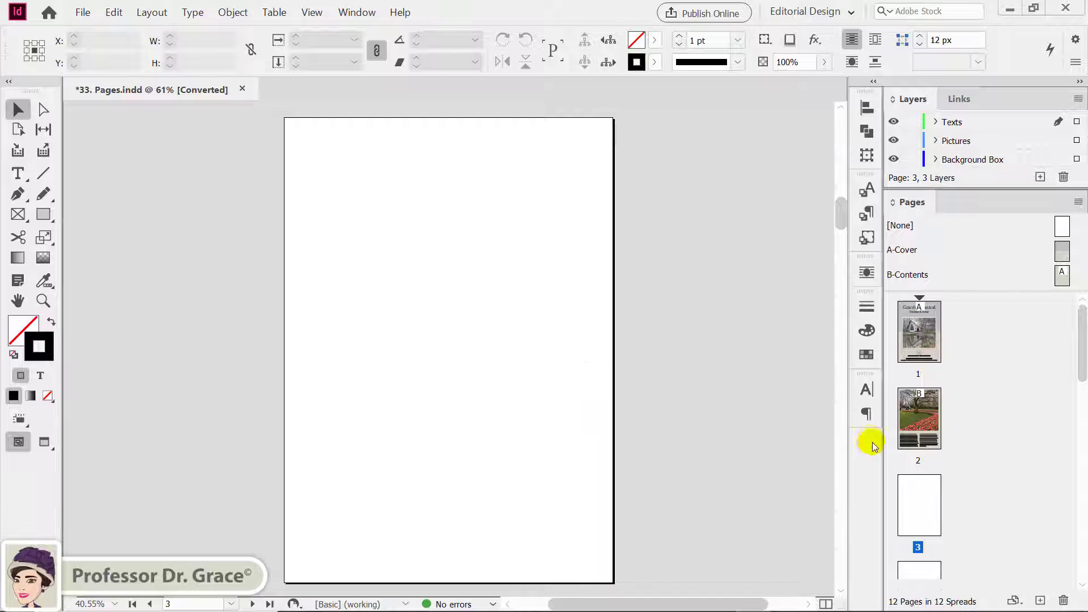
# Examine the order of page 2 and the blank pages 3 and 4 that follow it.
pyautogui.click(920, 437)
pyautogui.scroll(-2, 962, 503)
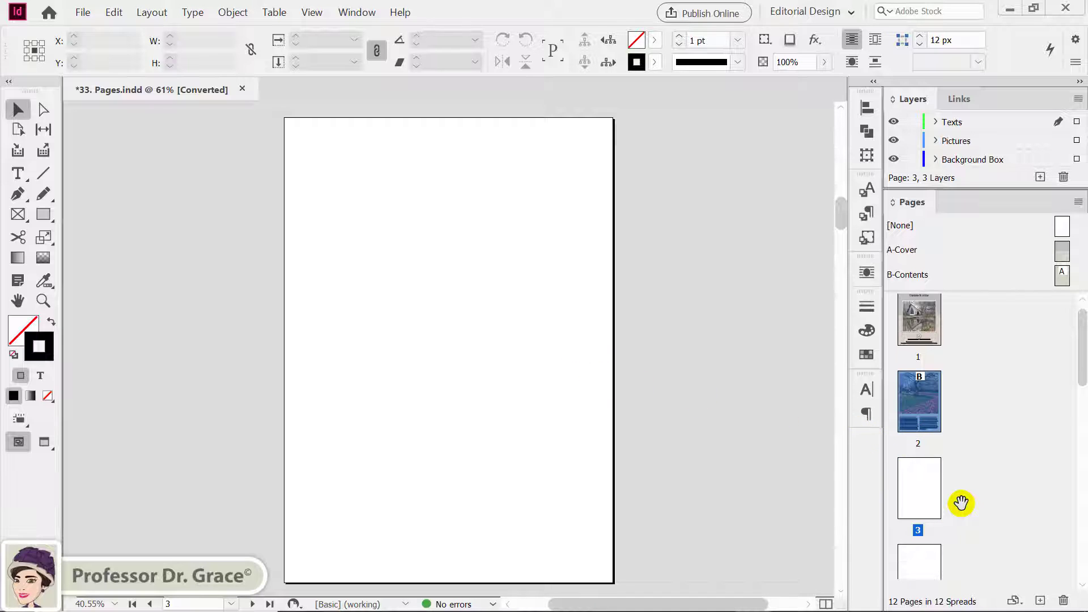
pyautogui.scroll(-1, 958, 493)
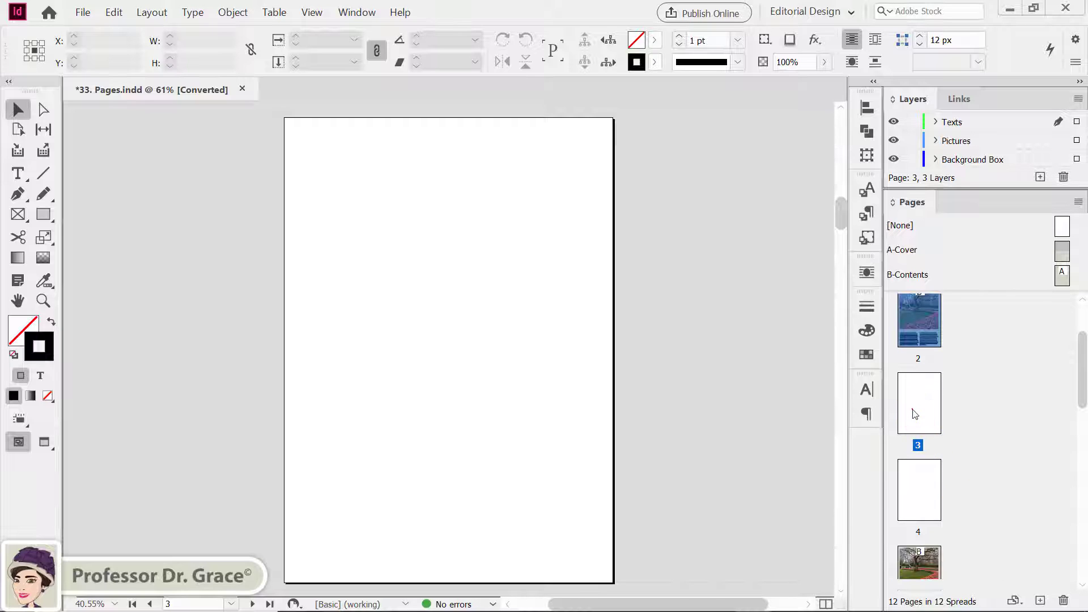
pyautogui.click(912, 408)
pyautogui.click(910, 483)
pyautogui.click(916, 422)
# Select page 4 and insert 1 page after it with the [None] master.
pyautogui.click(918, 497)
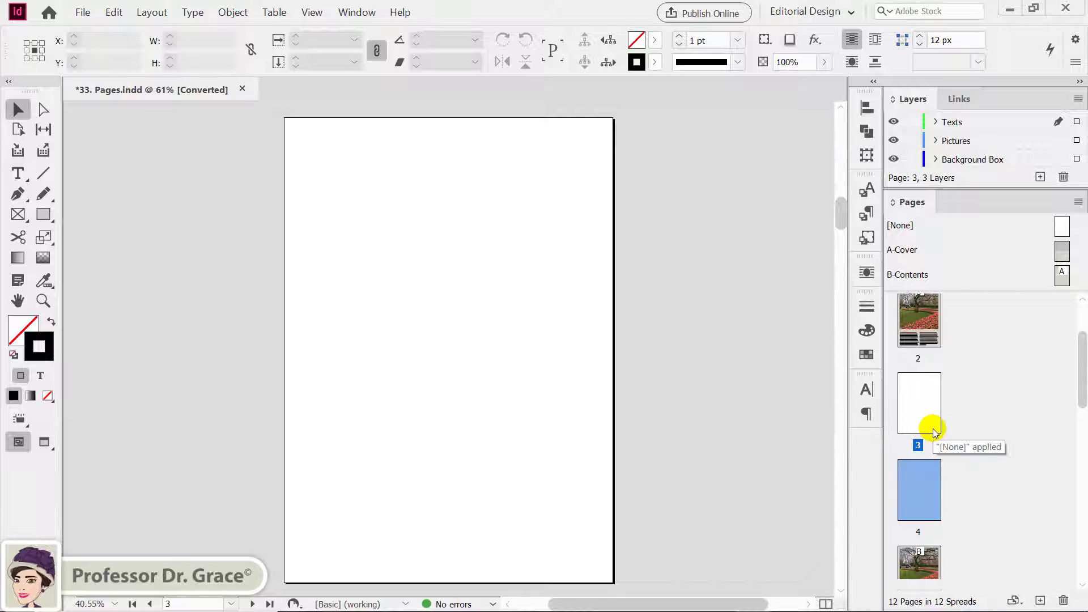
pyautogui.press('alt')
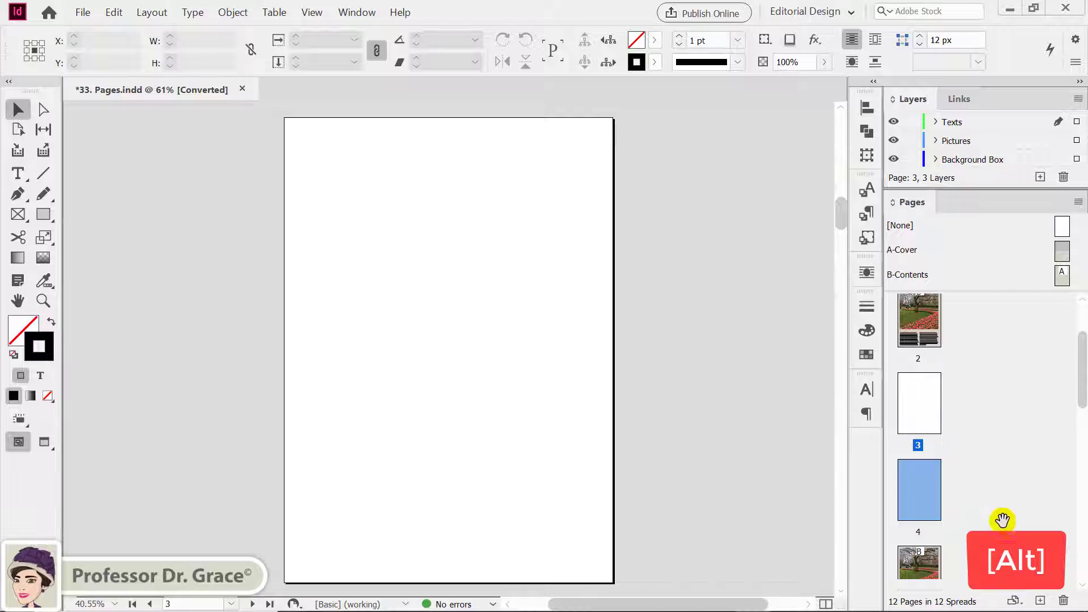
pyautogui.keyDown('alt'); pyautogui.click(1040, 602); pyautogui.keyUp('alt')
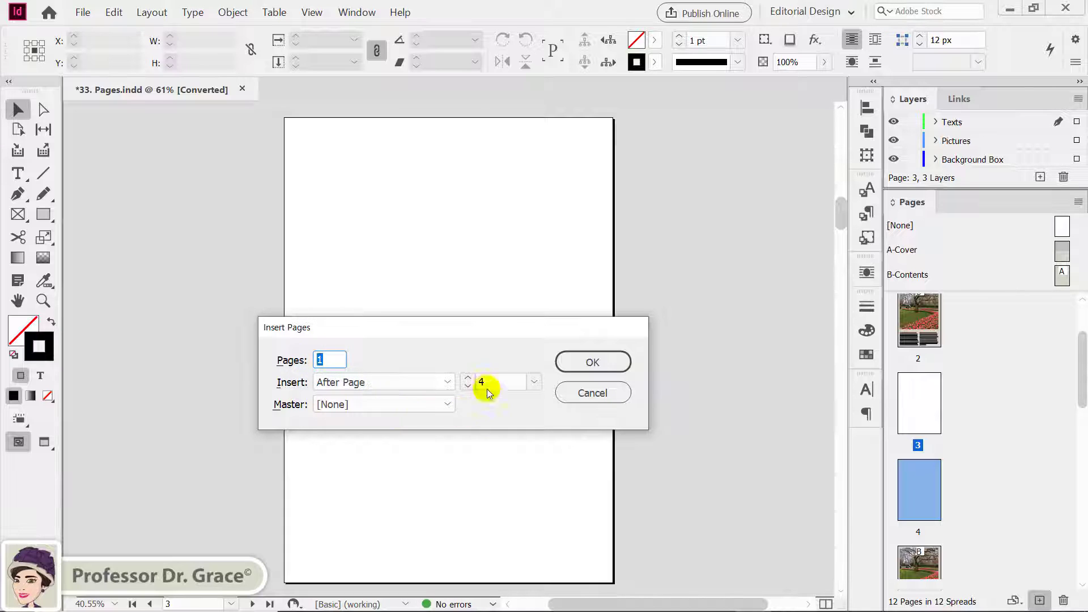
pyautogui.click(616, 365)
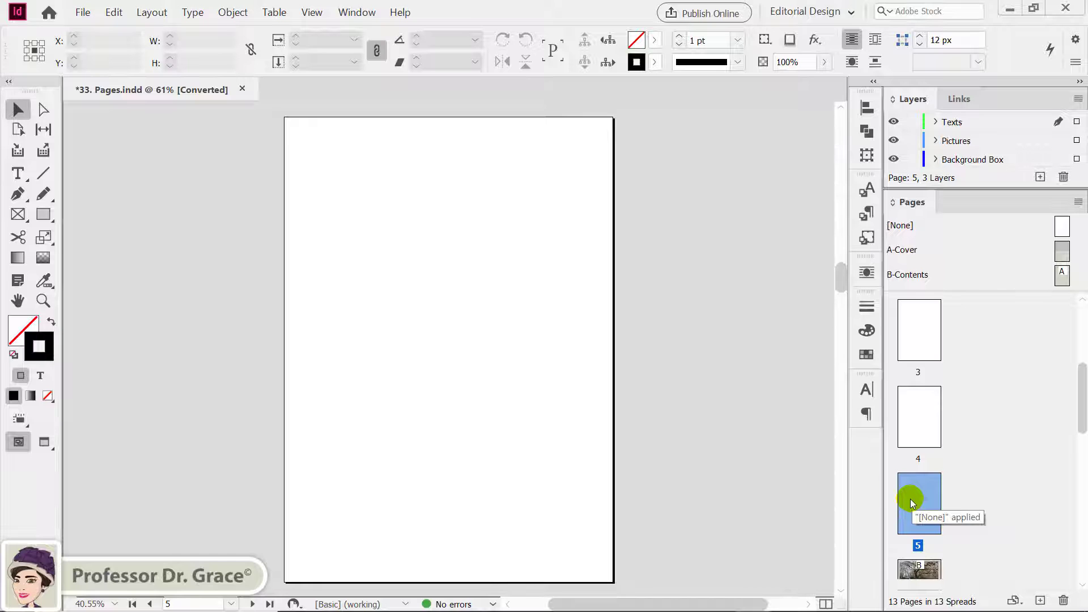
pyautogui.click(152, 12)
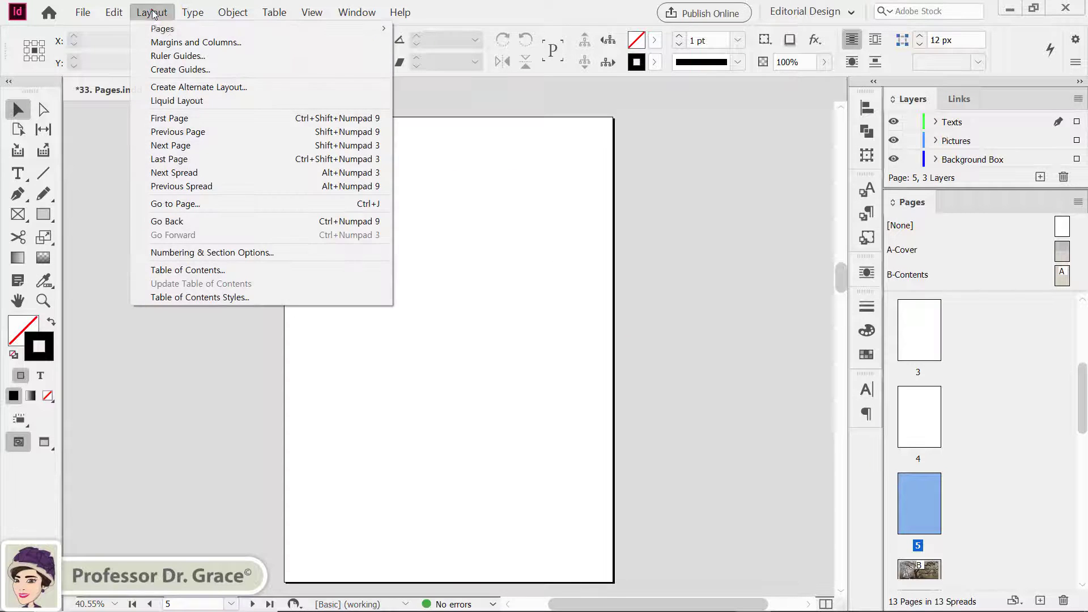
pyautogui.moveTo(170, 28)
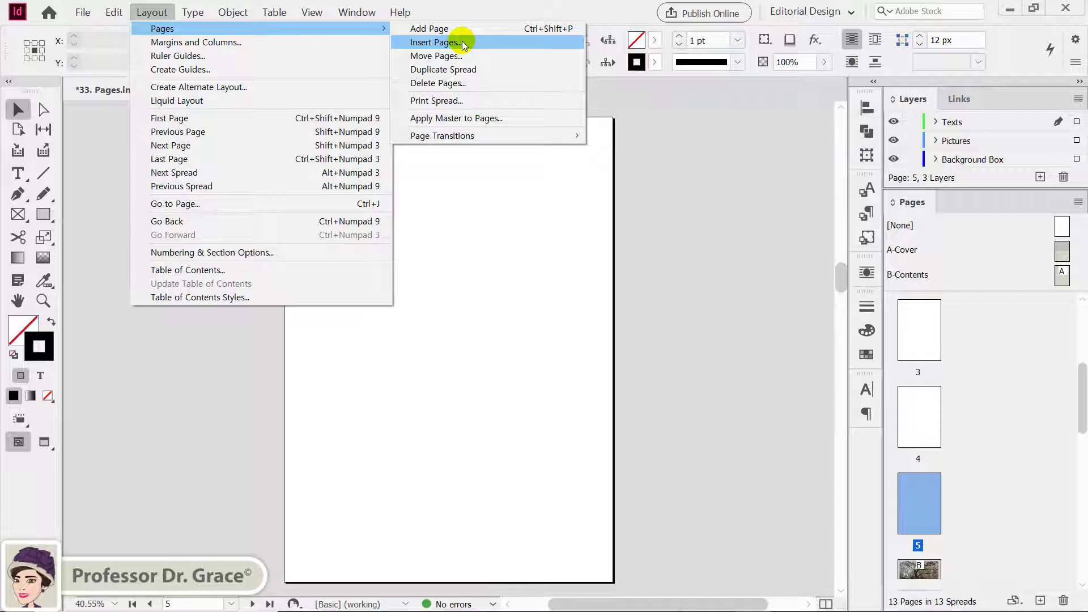
pyautogui.click(476, 10)
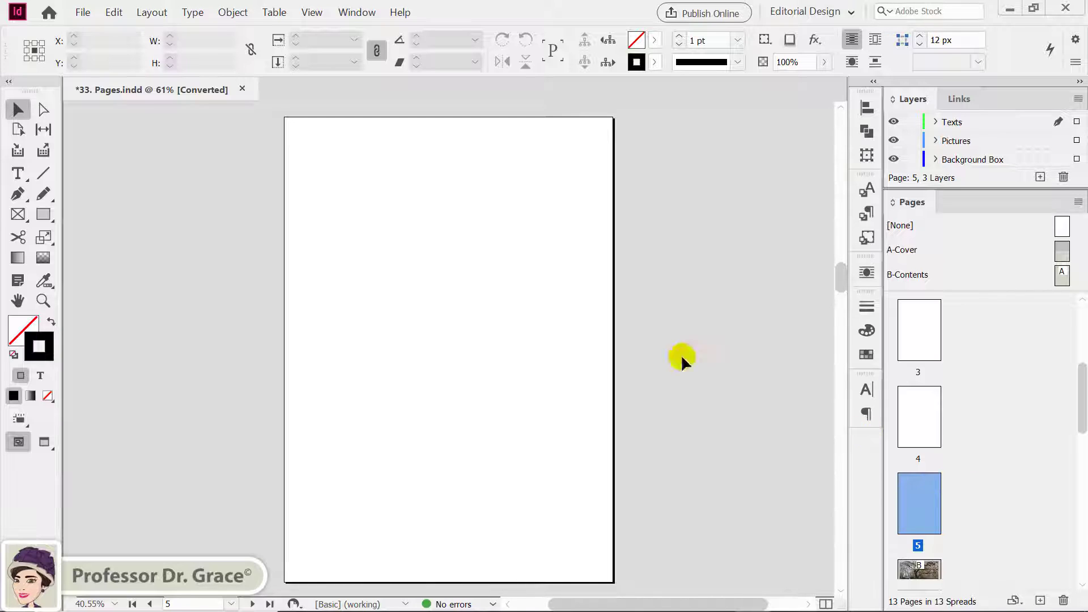
# Delete the three blank pages by entering the range 3-5 in the Delete Pages dialog.
pyautogui.click(136, 11)
pyautogui.moveTo(161, 28)
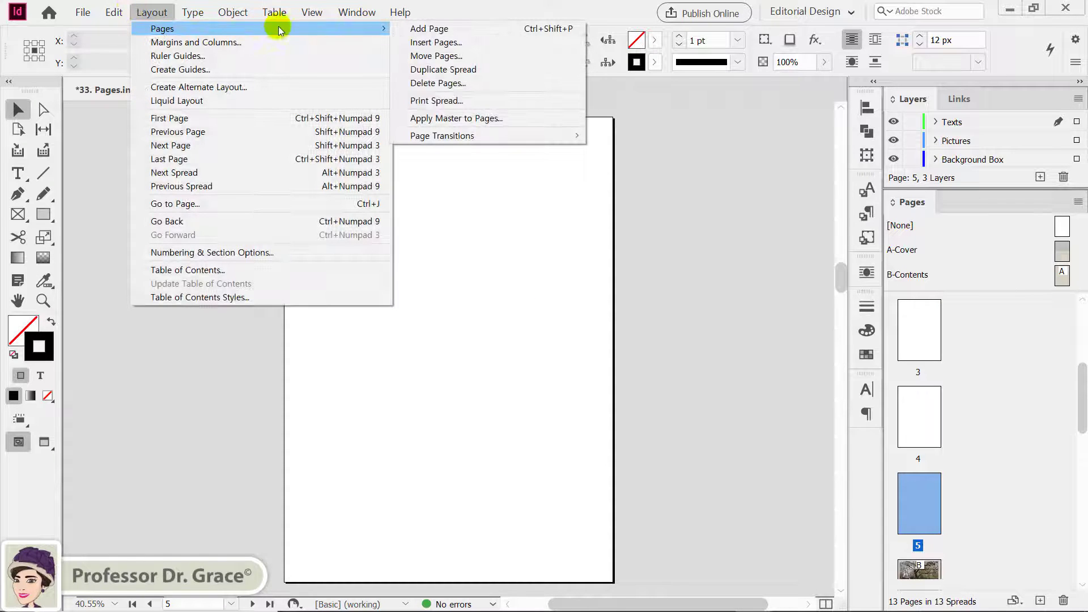
pyautogui.click(442, 84)
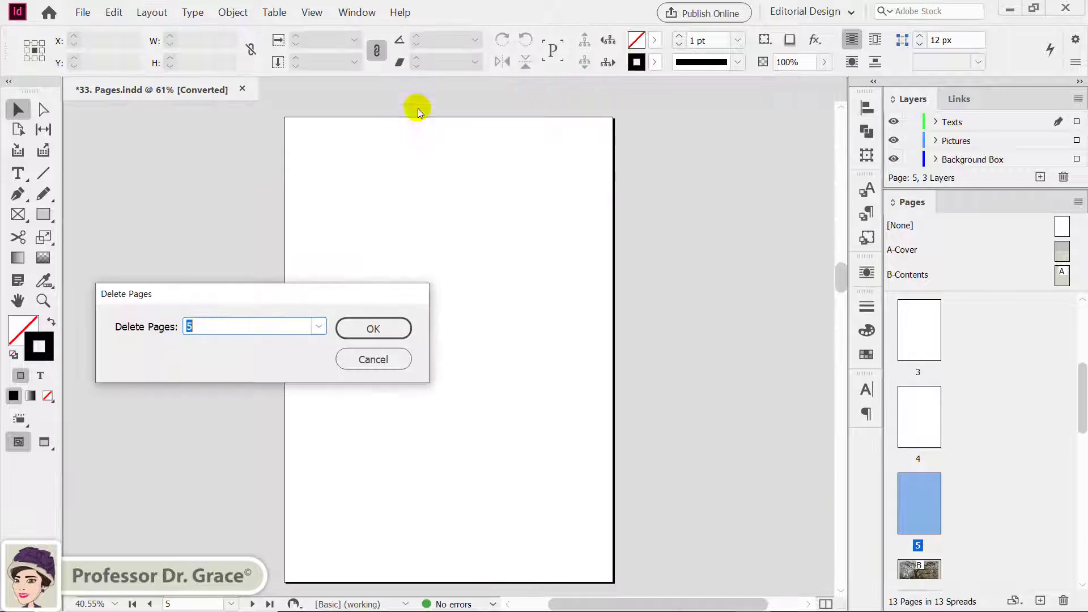
pyautogui.moveTo(288, 290); pyautogui.dragTo(476, 316)
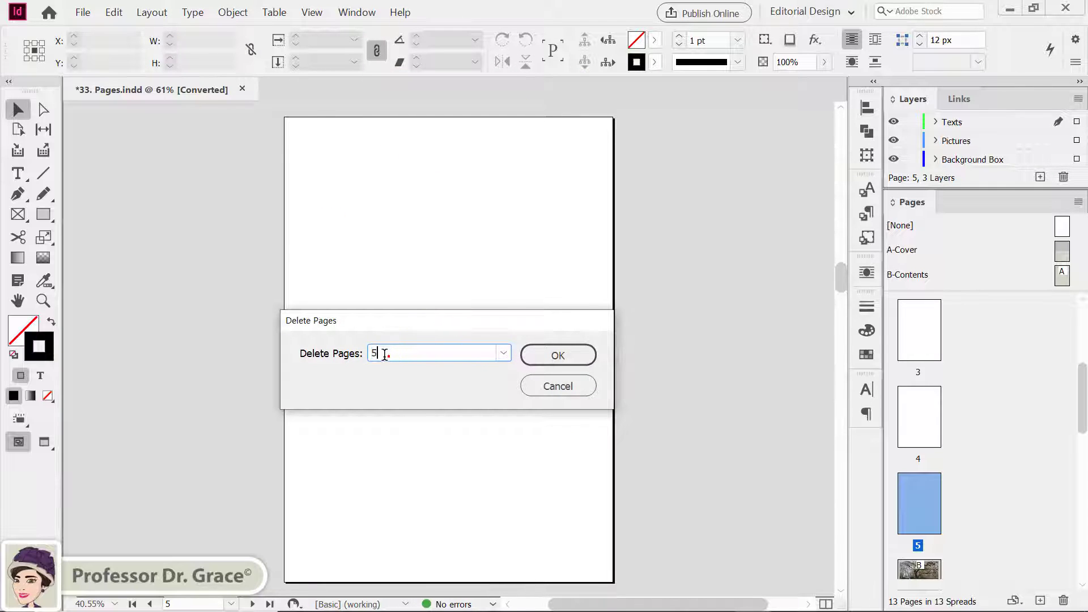
pyautogui.write('3-5')
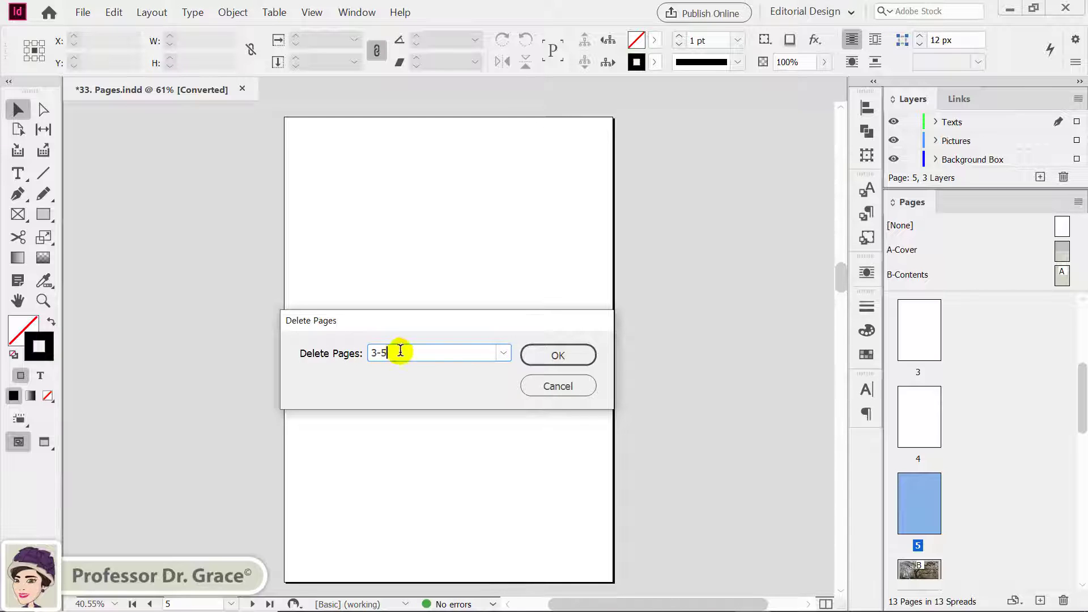
pyautogui.click(579, 359)
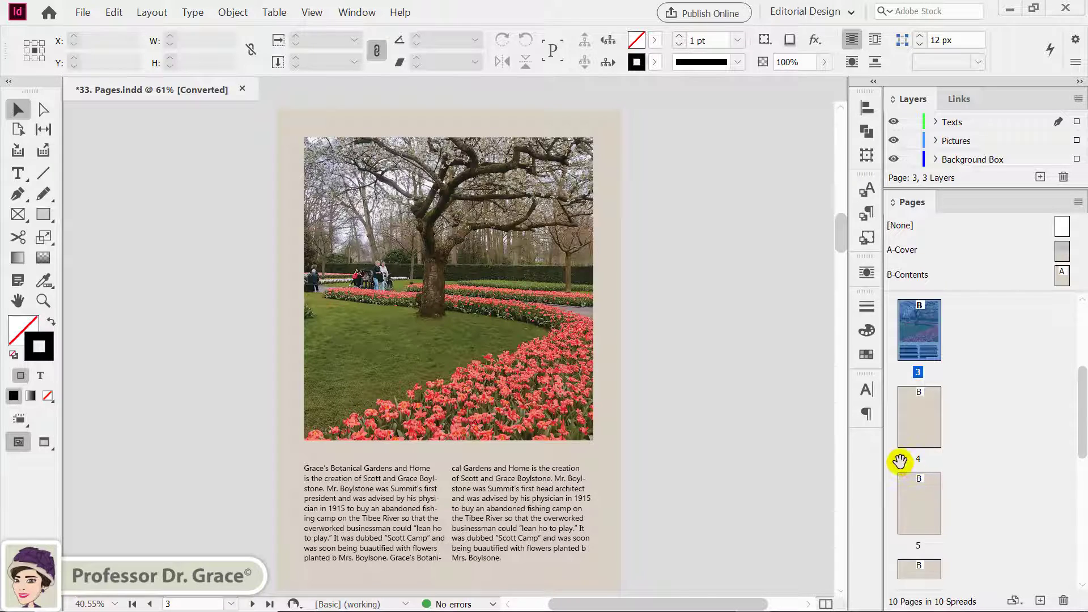
pyautogui.click(963, 445)
# Set the document pages in the Pages panel to be viewed horizontally.
pyautogui.scroll(3, 969, 430)
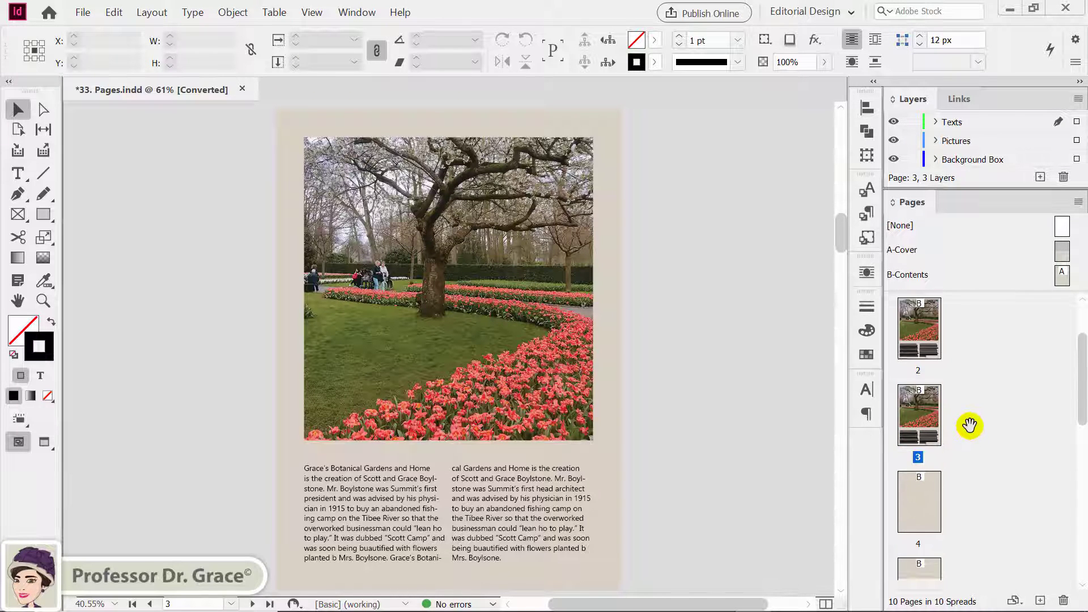
pyautogui.scroll(3, 969, 425)
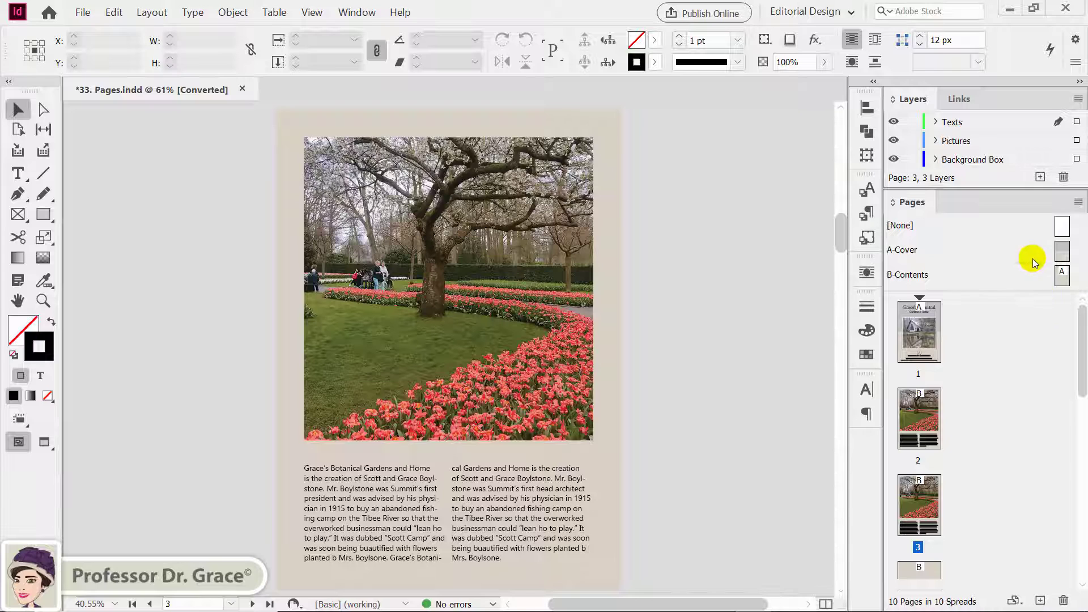
pyautogui.click(1078, 202)
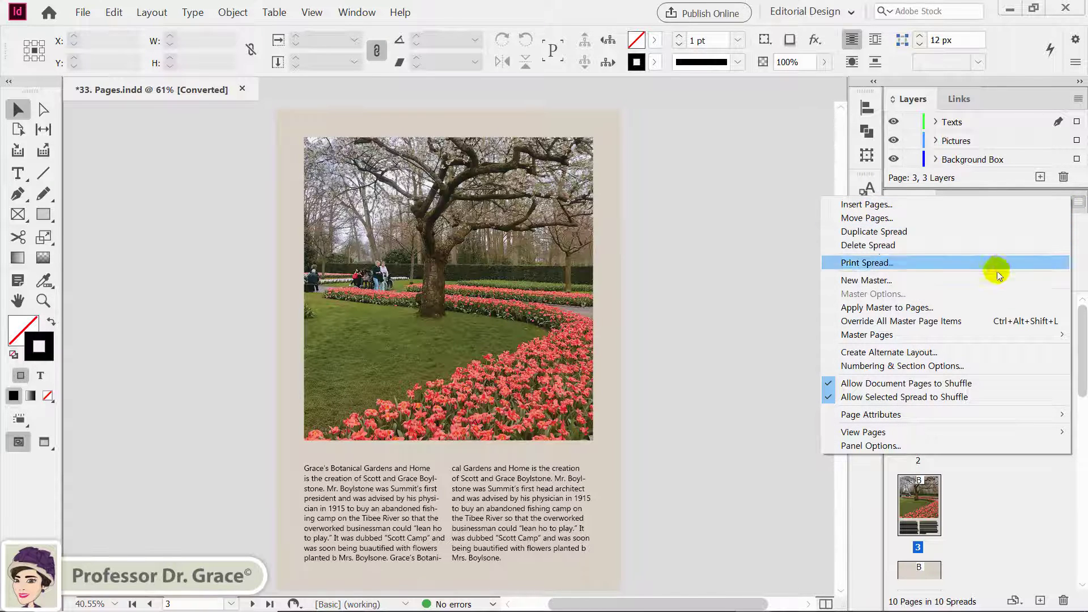
pyautogui.moveTo(924, 433)
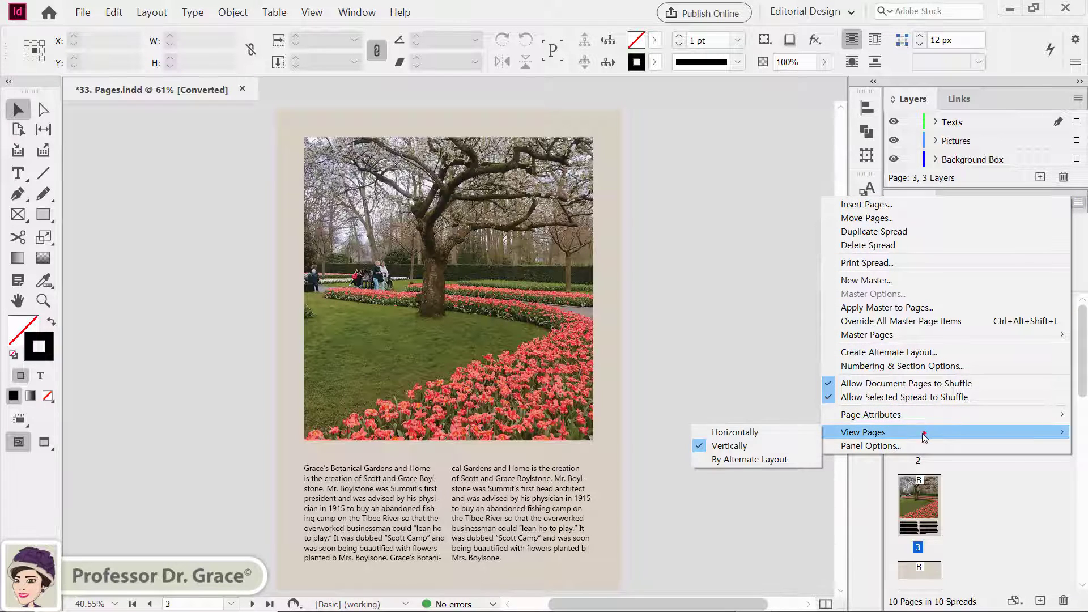
pyautogui.click(763, 433)
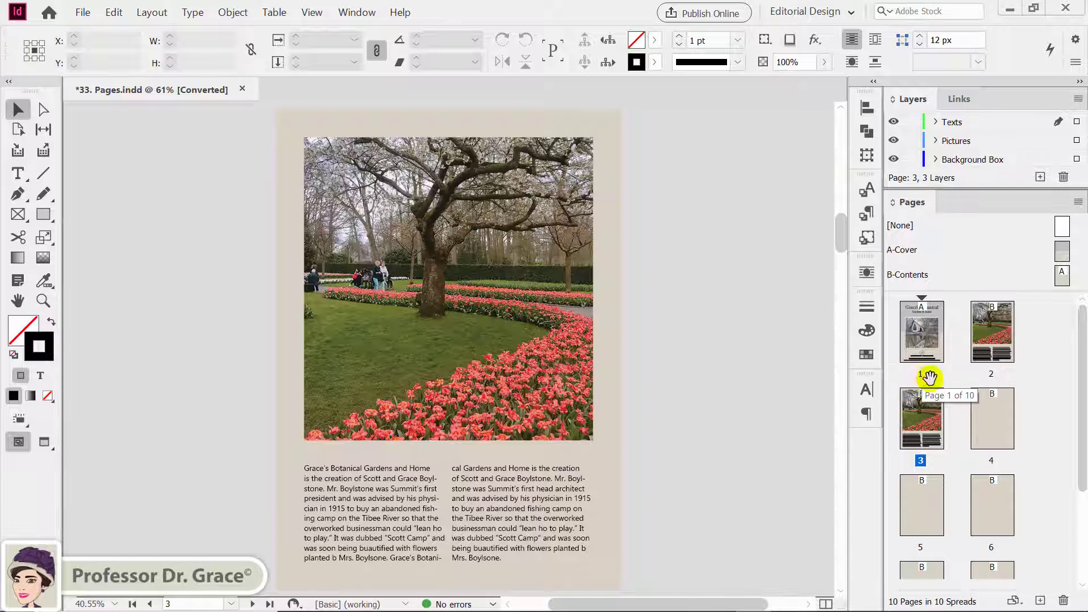
# Select the consecutive blank B-Contents pages 4 to 10 and delete them.
pyautogui.press('shift')
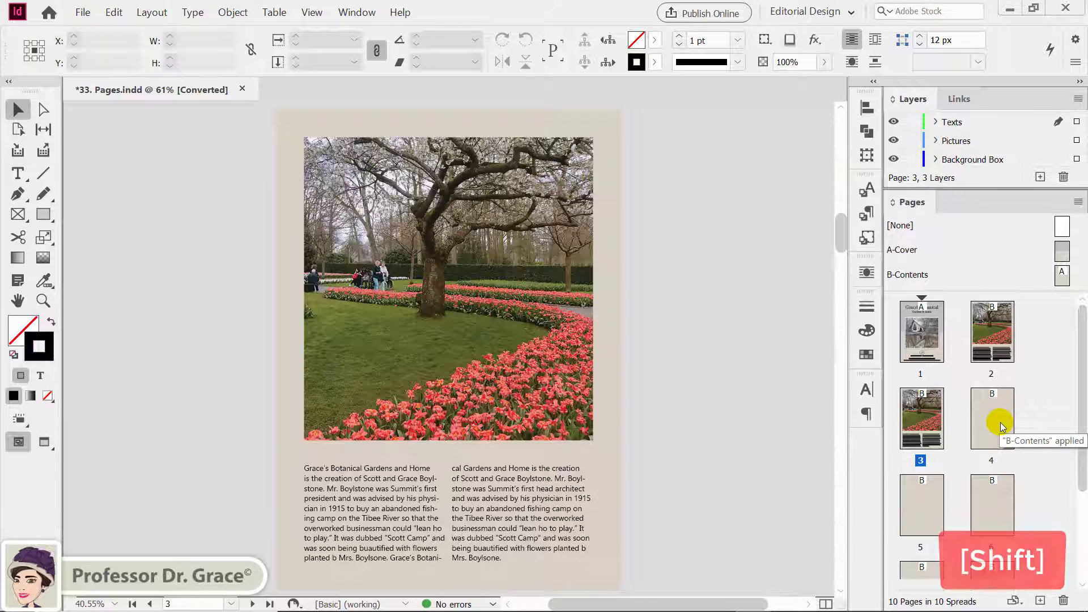
pyautogui.keyDown('shift'); pyautogui.click(1001, 422); pyautogui.keyUp('shift')
pyautogui.scroll(-3, 1001, 423)
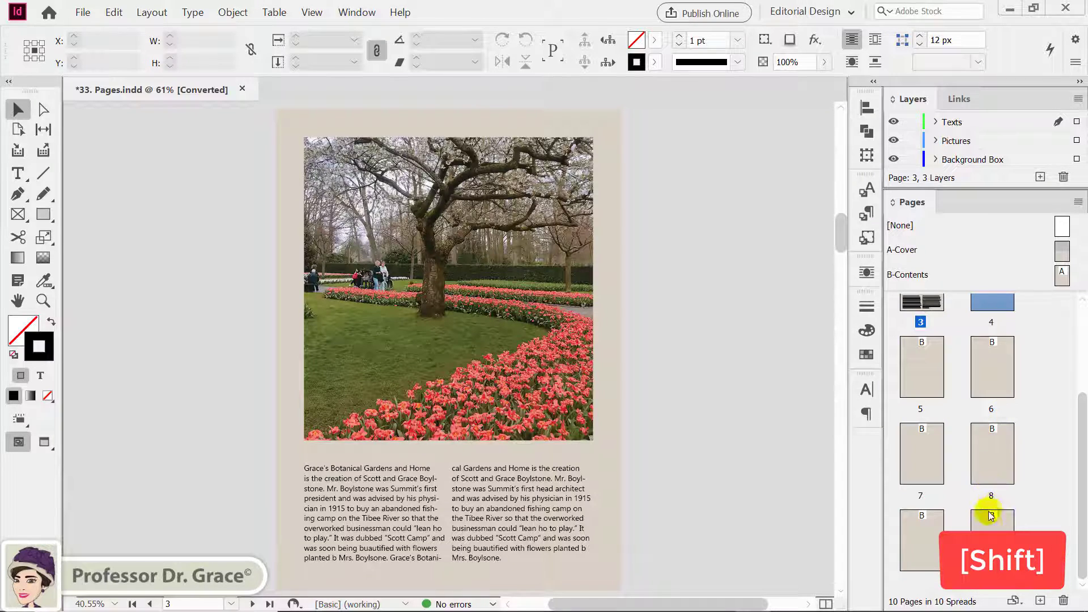
pyautogui.keyDown('shift'); pyautogui.click(992, 547); pyautogui.keyUp('shift')
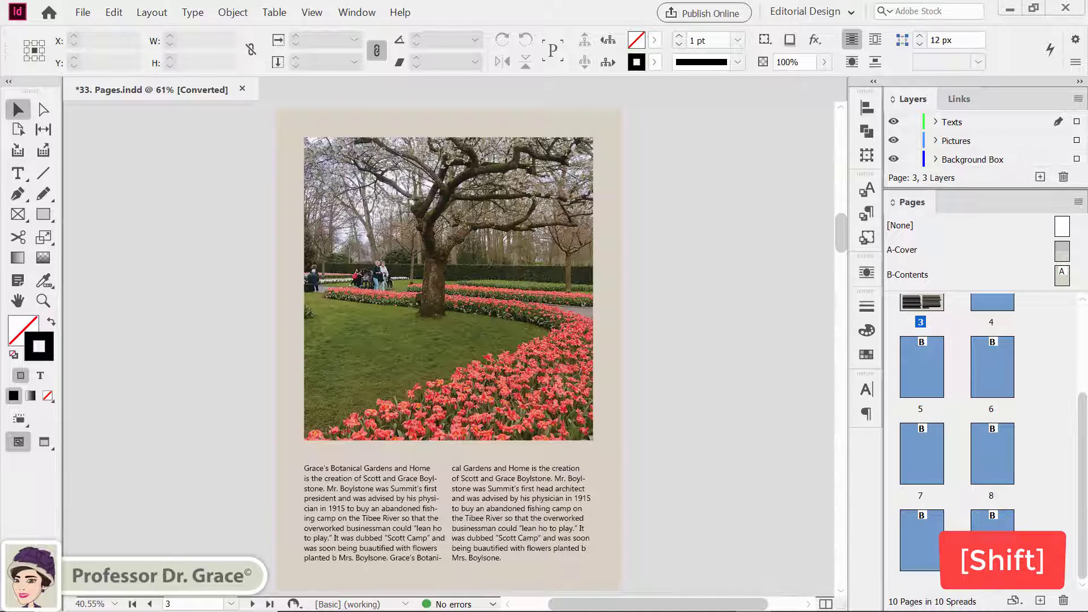
pyautogui.click(1063, 603)
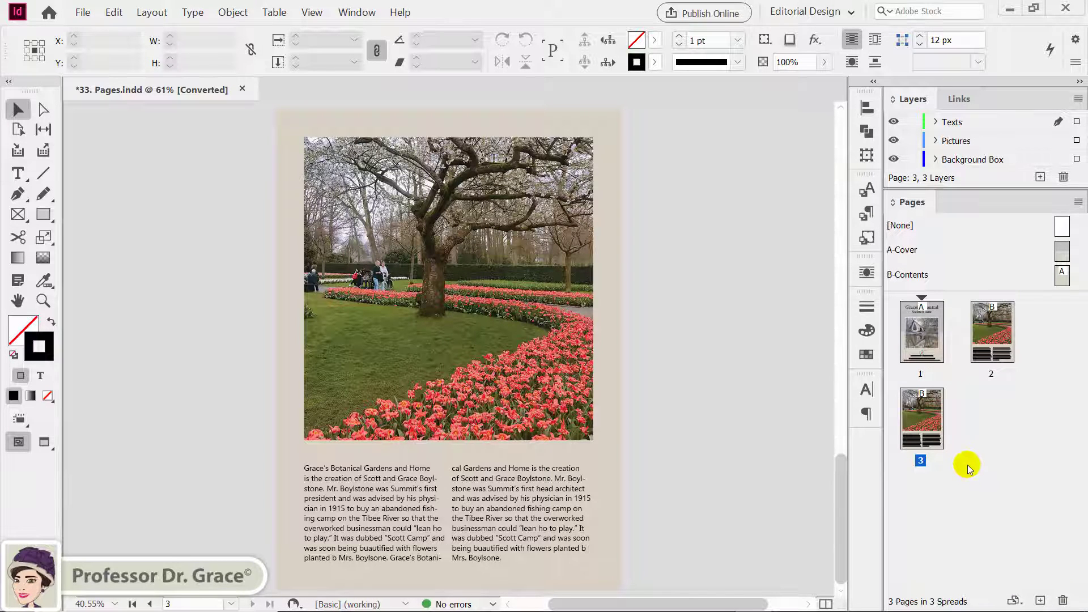
# Move the A-Cover page from page 1 to after the last page within the Pages panel.
pyautogui.click(910, 342)
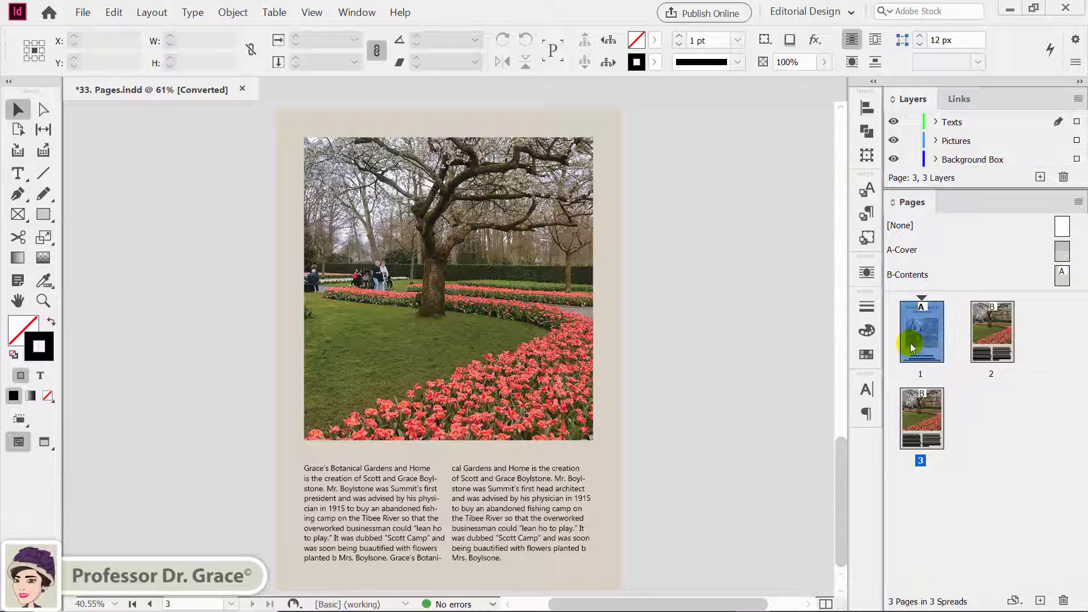
pyautogui.moveTo(912, 342); pyautogui.dragTo(953, 420)
pyautogui.moveTo(954, 420); pyautogui.dragTo(956, 420)
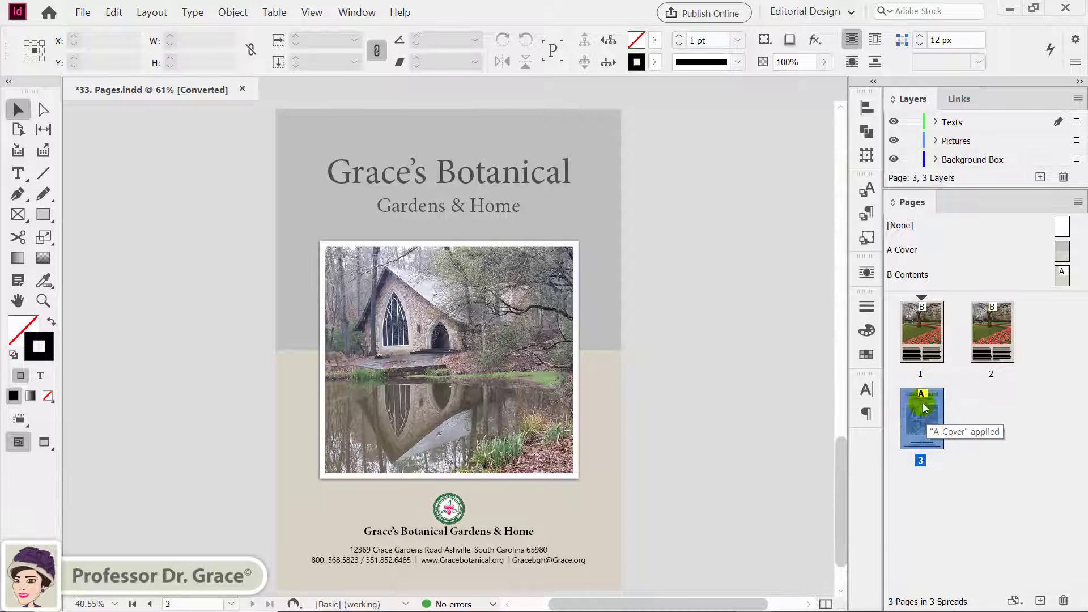
pyautogui.click(965, 392)
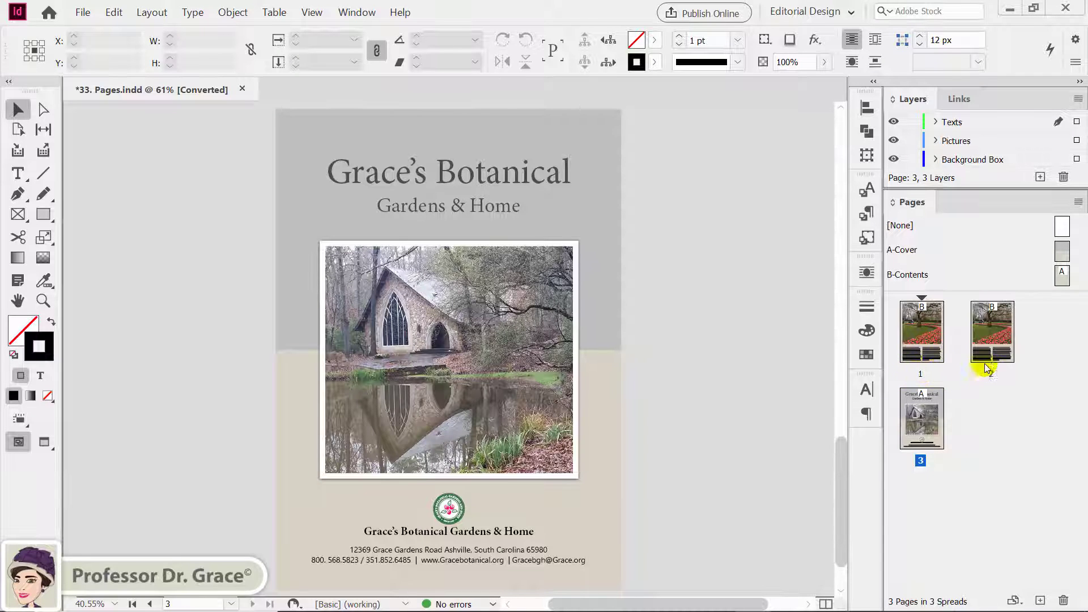
# Use Move Pages to send pages 1, 2 to the end of the current document.
pyautogui.click(938, 334)
pyautogui.click(997, 336)
pyautogui.click(969, 413)
pyautogui.click(1078, 202)
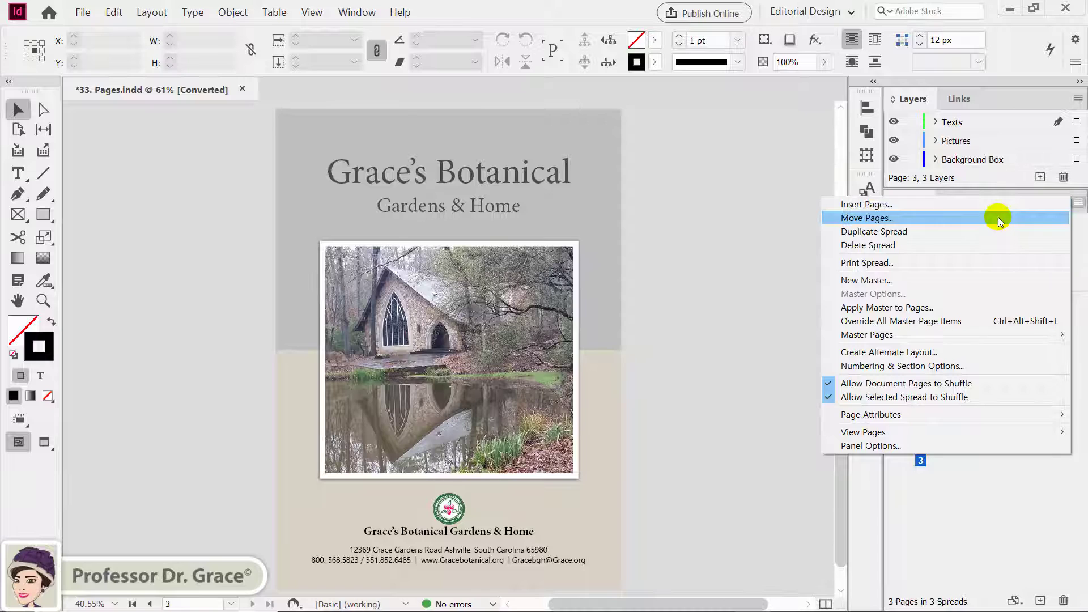
pyautogui.click(998, 217)
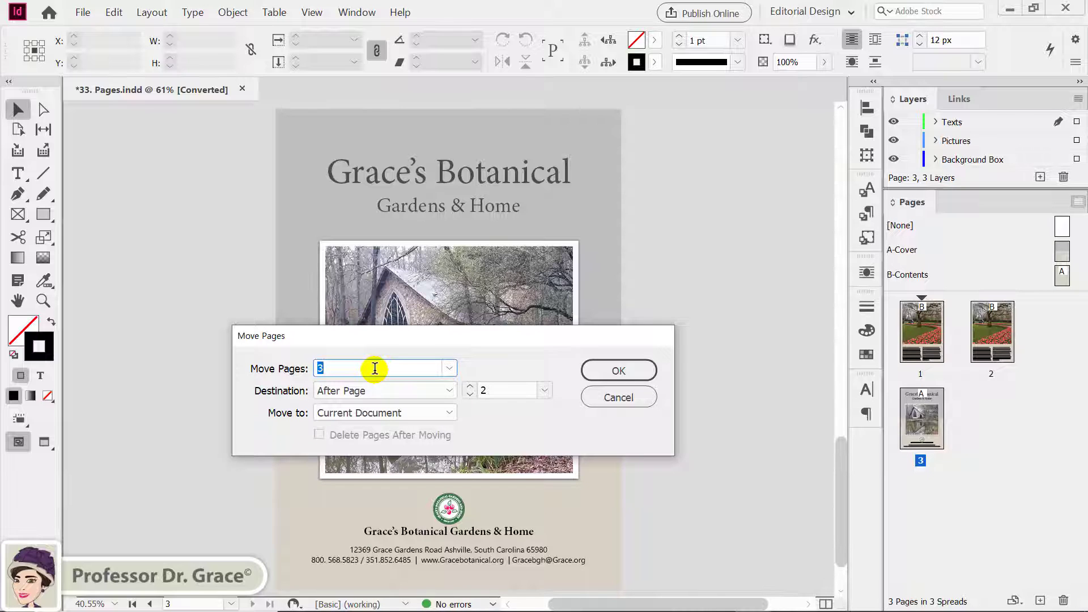
pyautogui.write('1,')
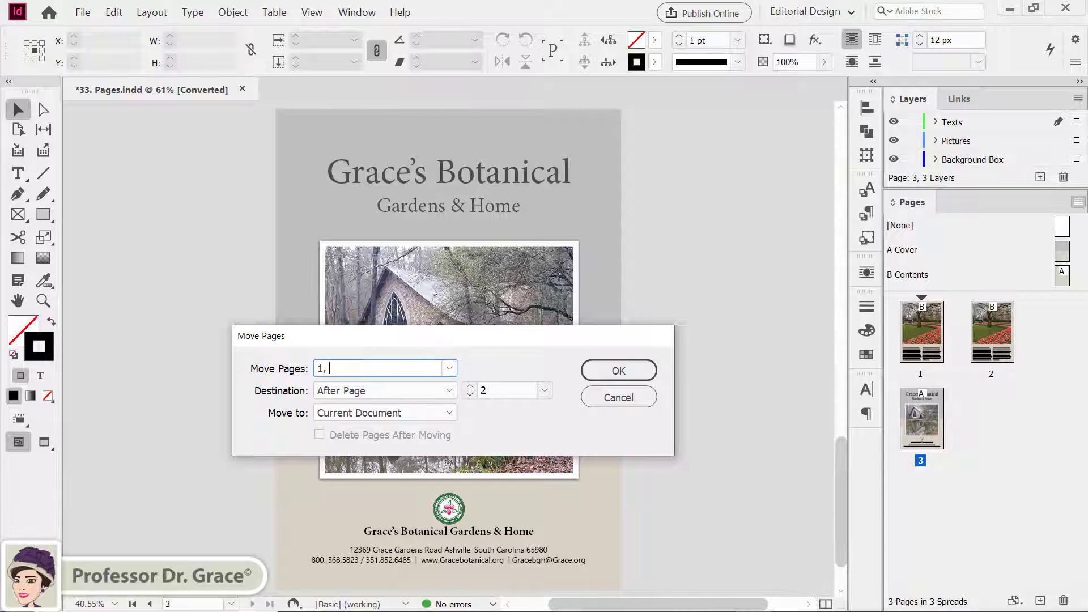
pyautogui.write(' 2')
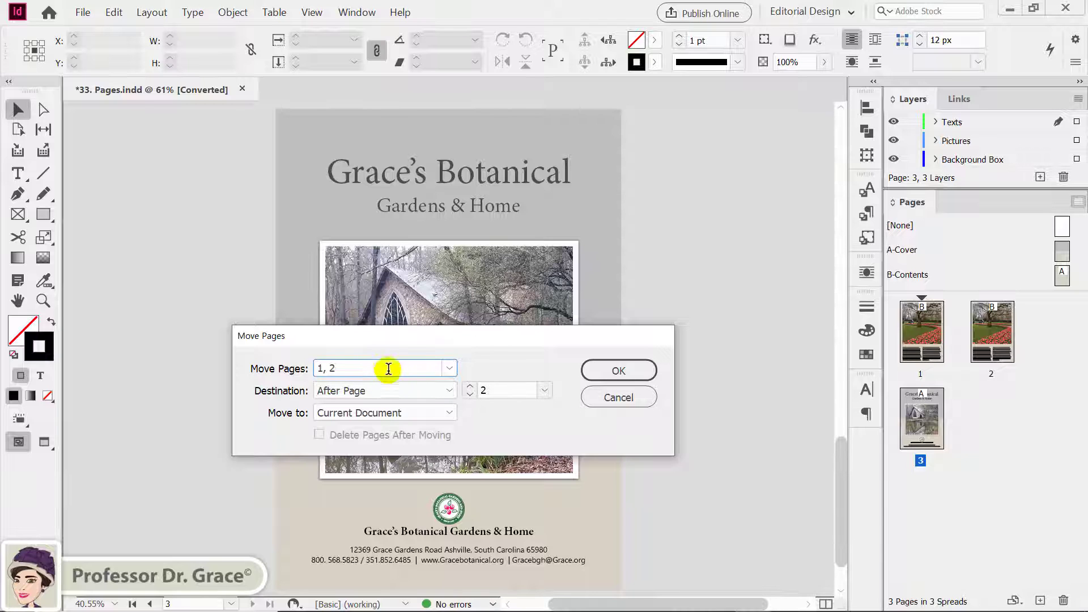
pyautogui.click(355, 396)
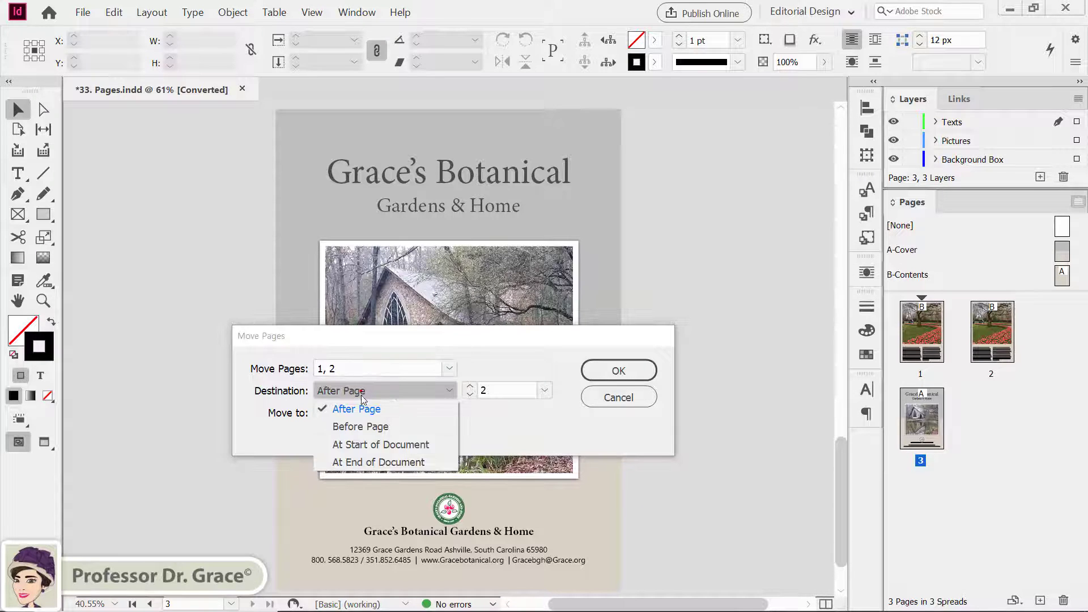
pyautogui.click(363, 463)
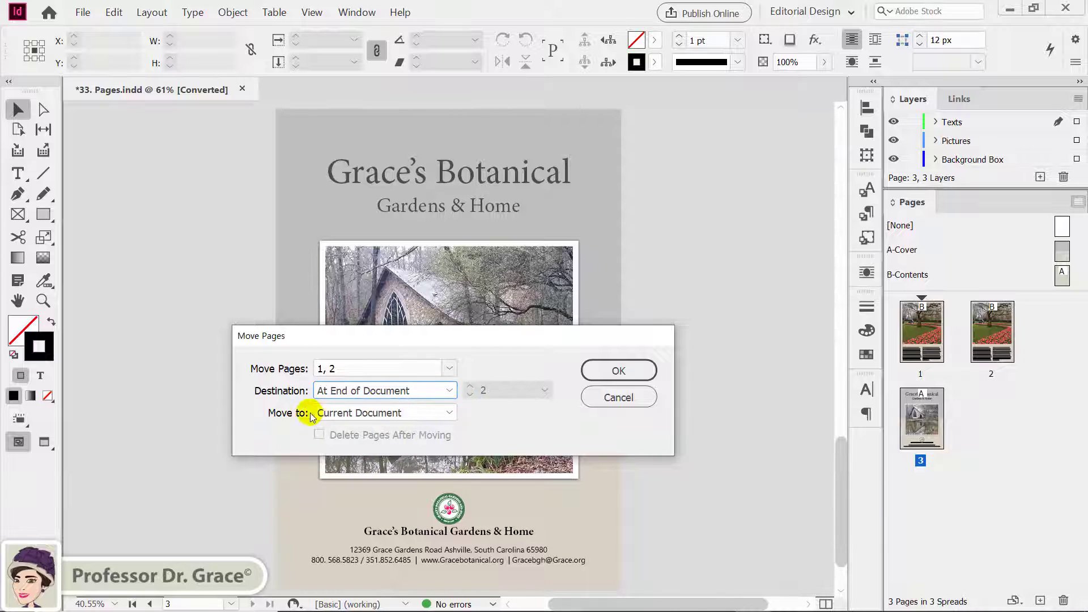
pyautogui.click(617, 371)
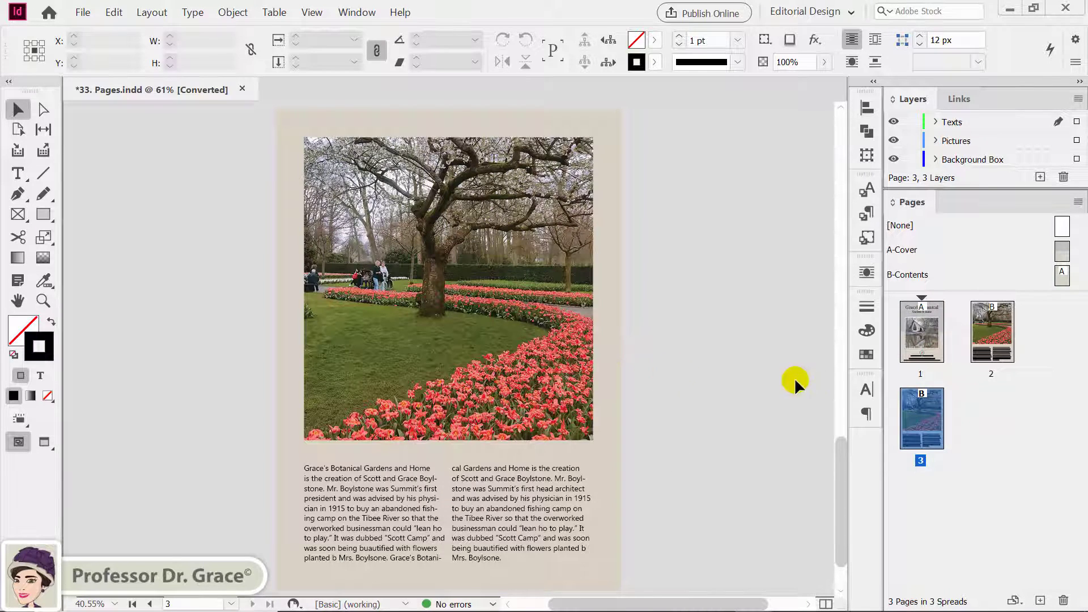
pyautogui.click(992, 435)
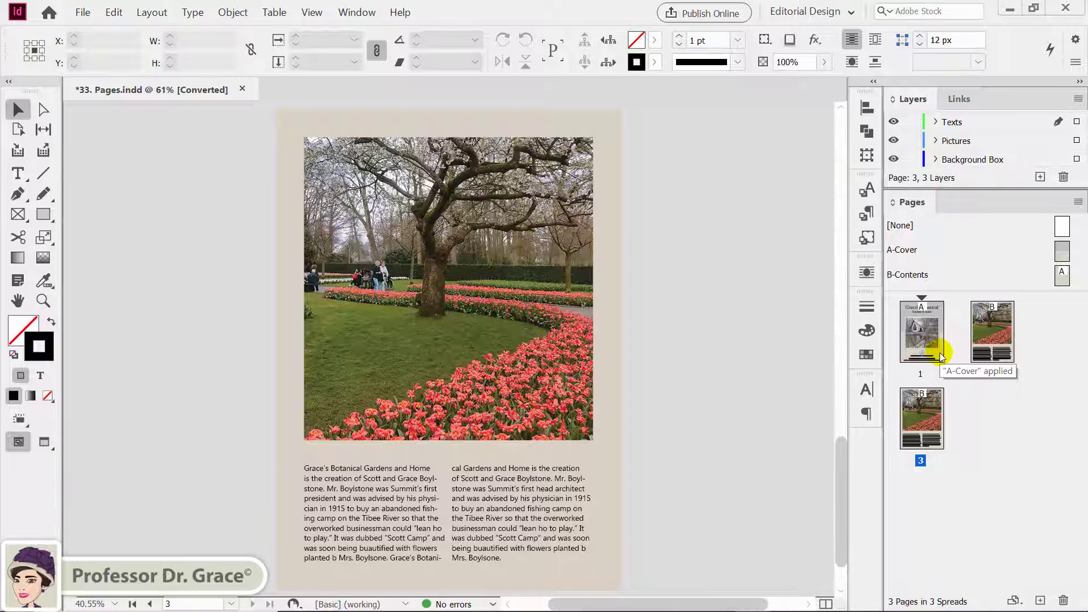
# Undo the last move of the two B-Contents pages and leave no page selected.
pyautogui.click(986, 355)
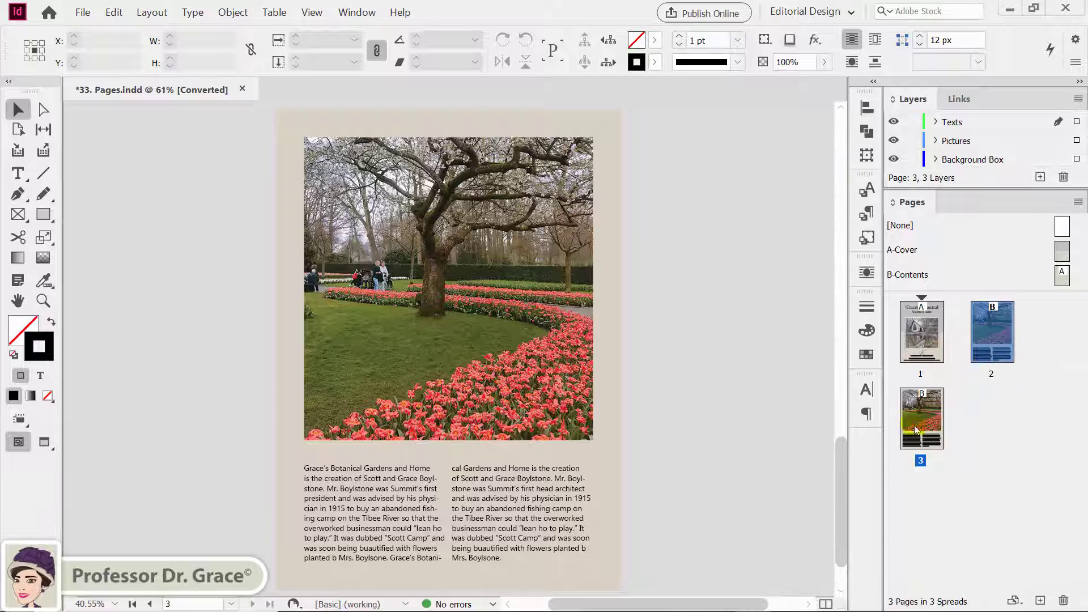
pyautogui.click(921, 408)
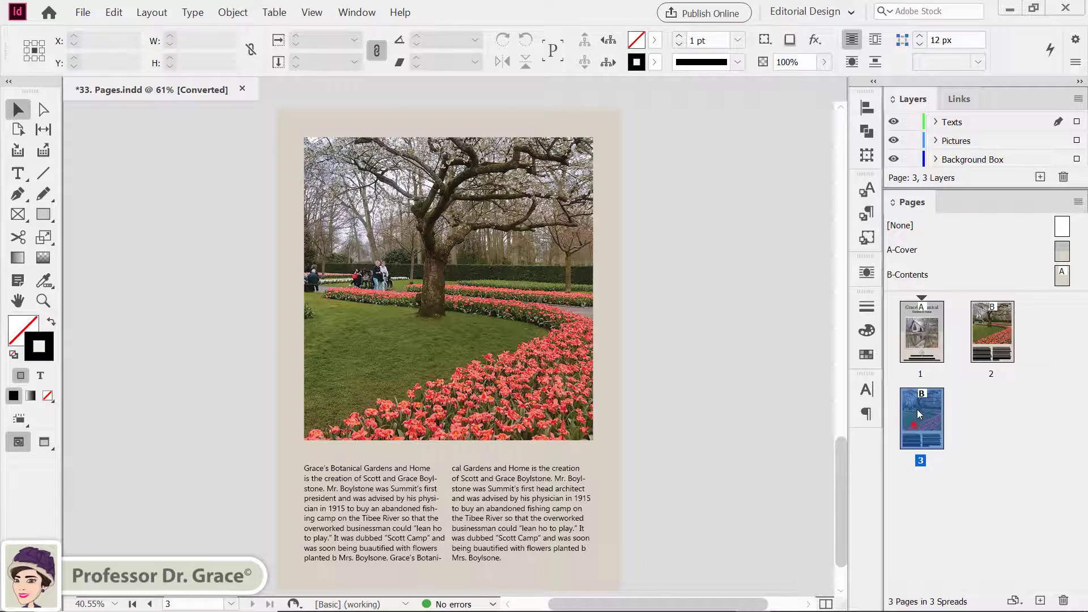
pyautogui.click(932, 349)
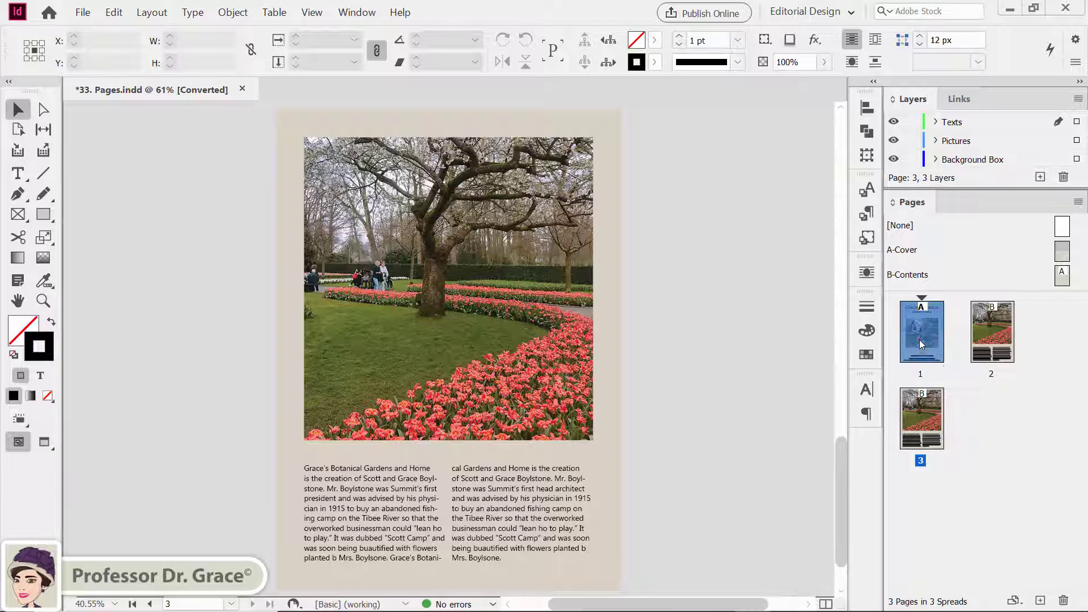
pyautogui.click(980, 423)
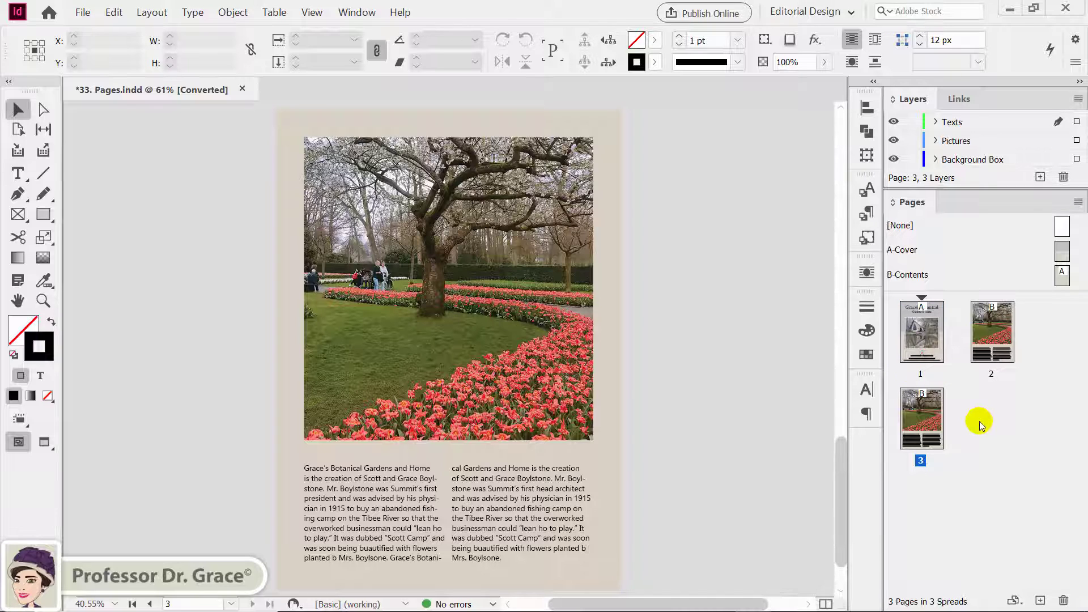
pyautogui.hotkey('ctrl', 'z')
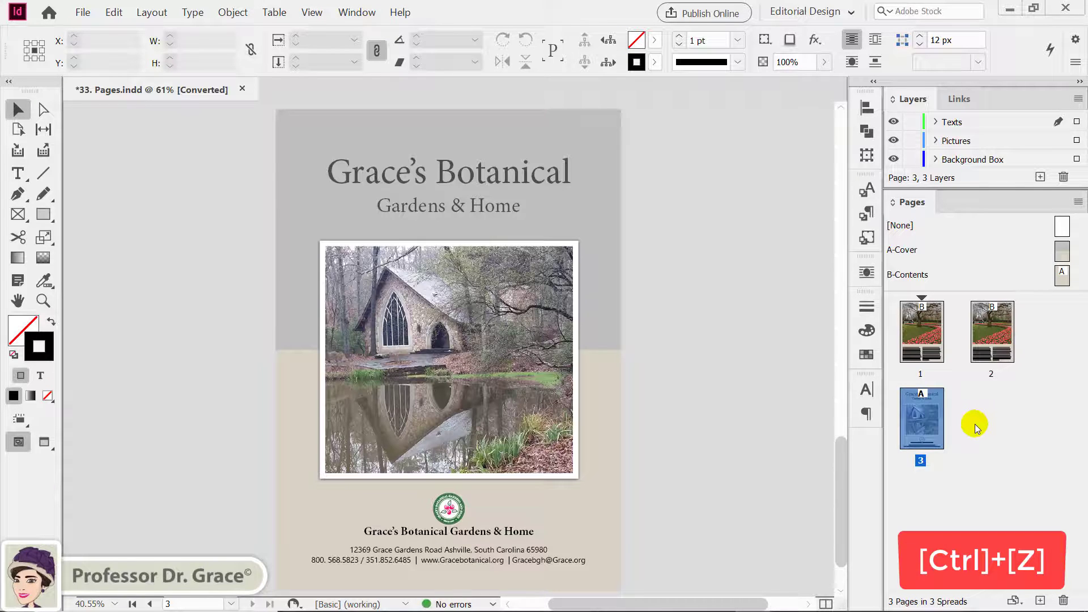
pyautogui.click(977, 423)
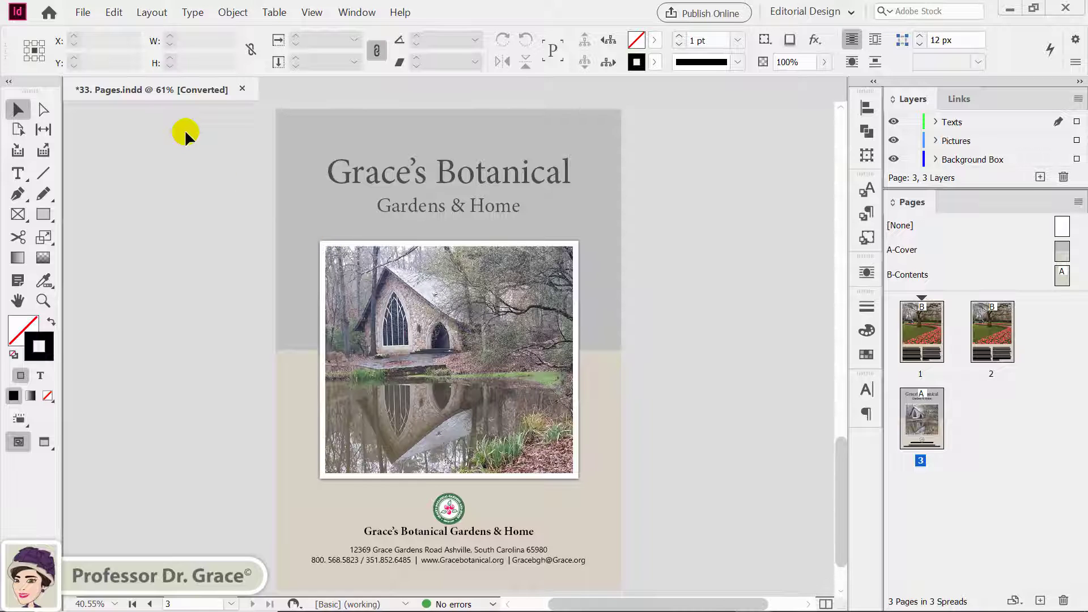
# Use Move Pages to send pages 1, 2 to the end of the current document.
pyautogui.click(151, 12)
pyautogui.moveTo(161, 31)
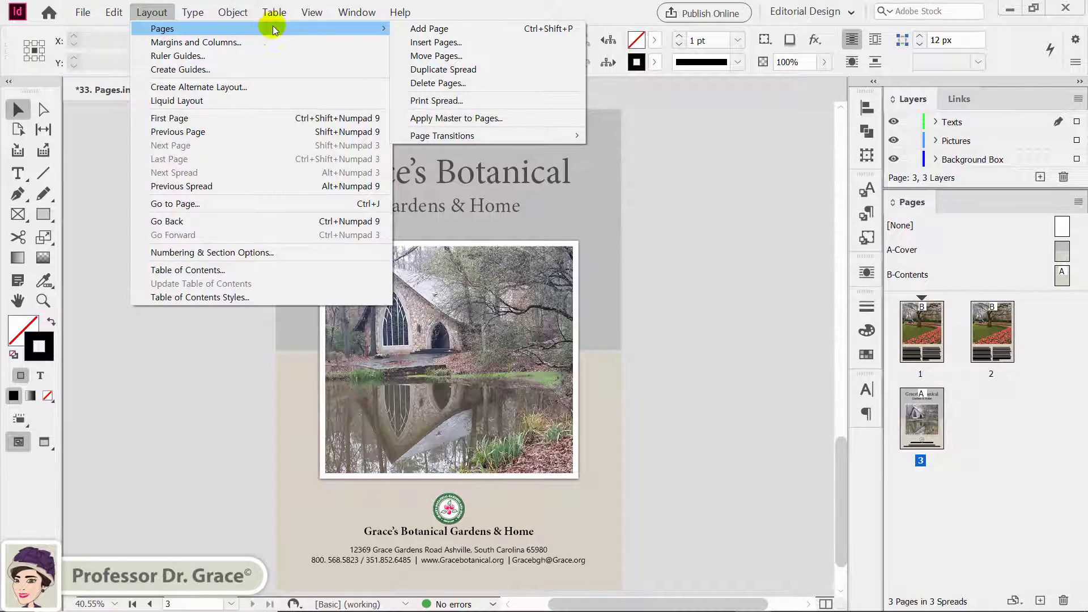
pyautogui.click(446, 55)
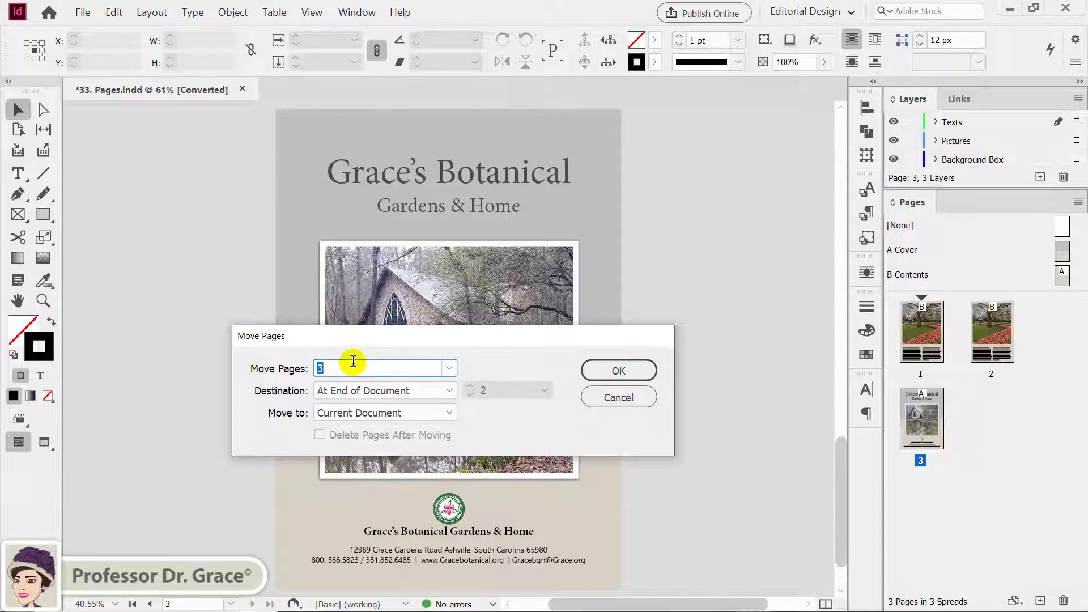
pyautogui.write('1, ')
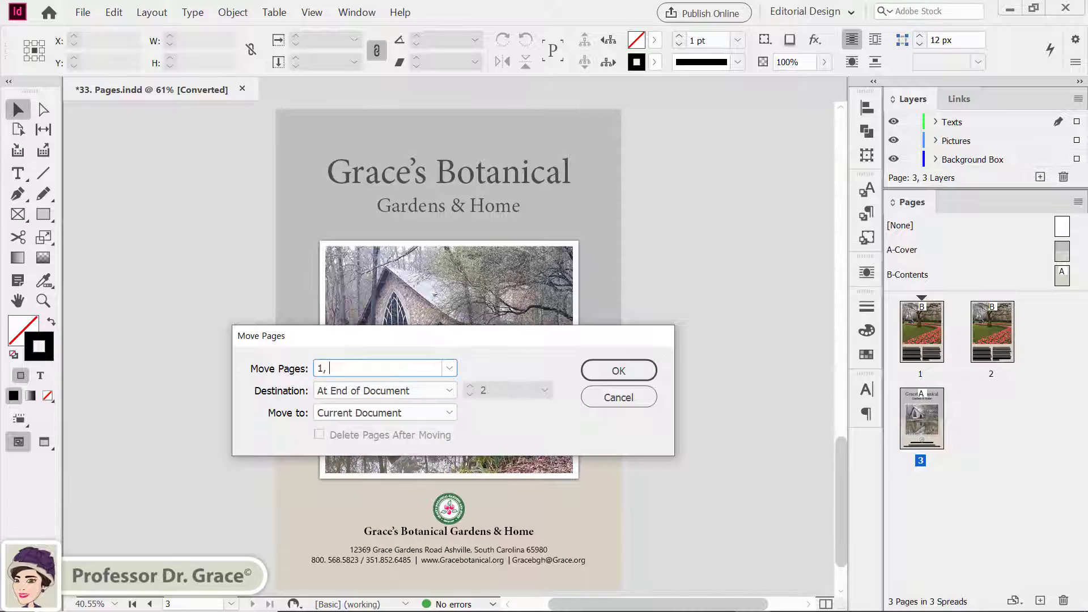
pyautogui.write('2')
pyautogui.click(448, 390)
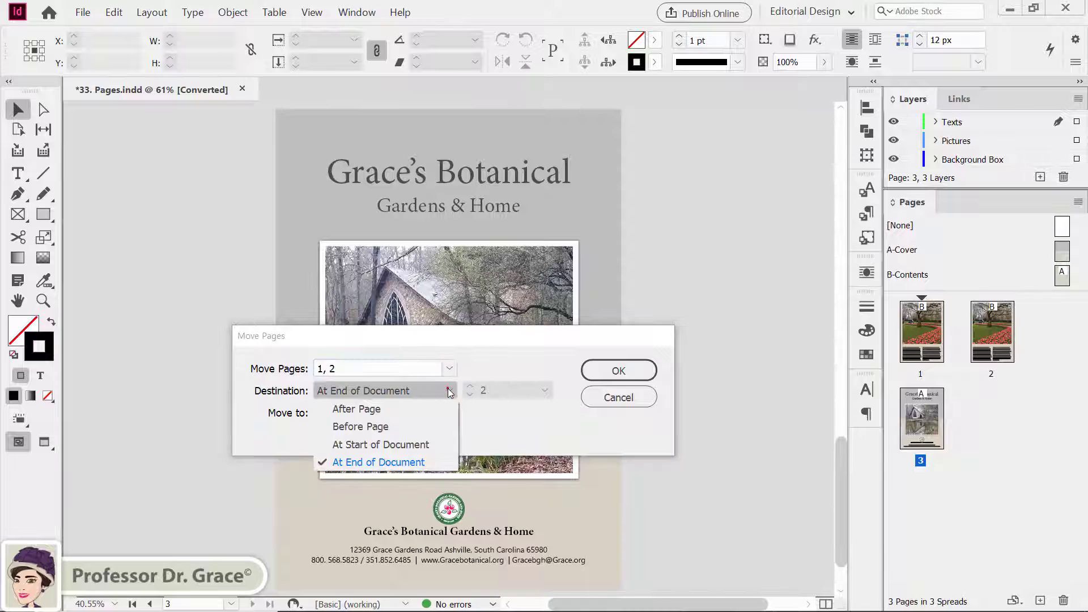
pyautogui.click(395, 462)
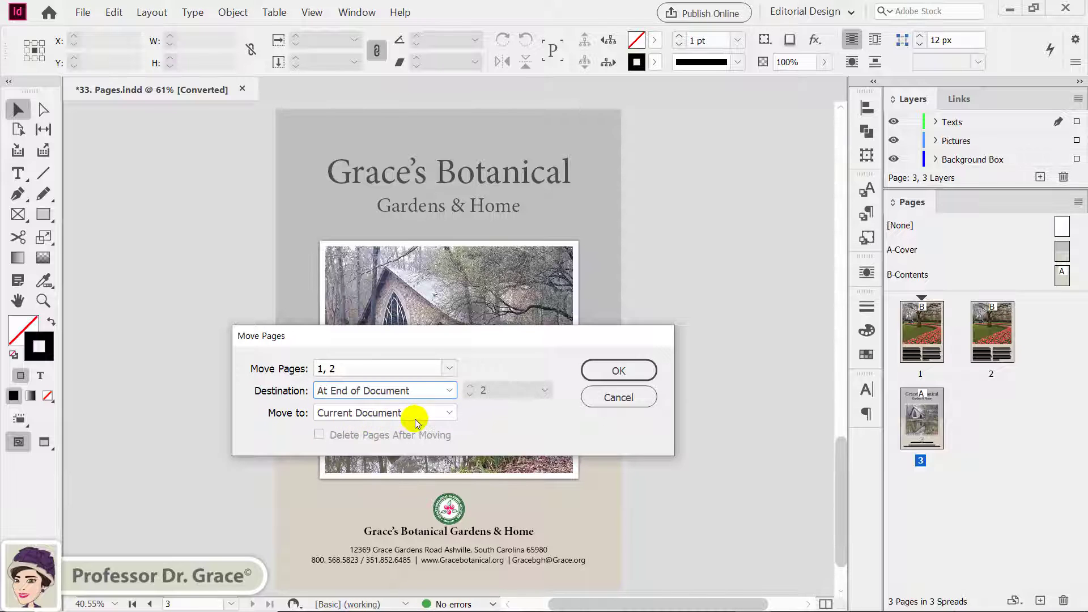
pyautogui.click(603, 377)
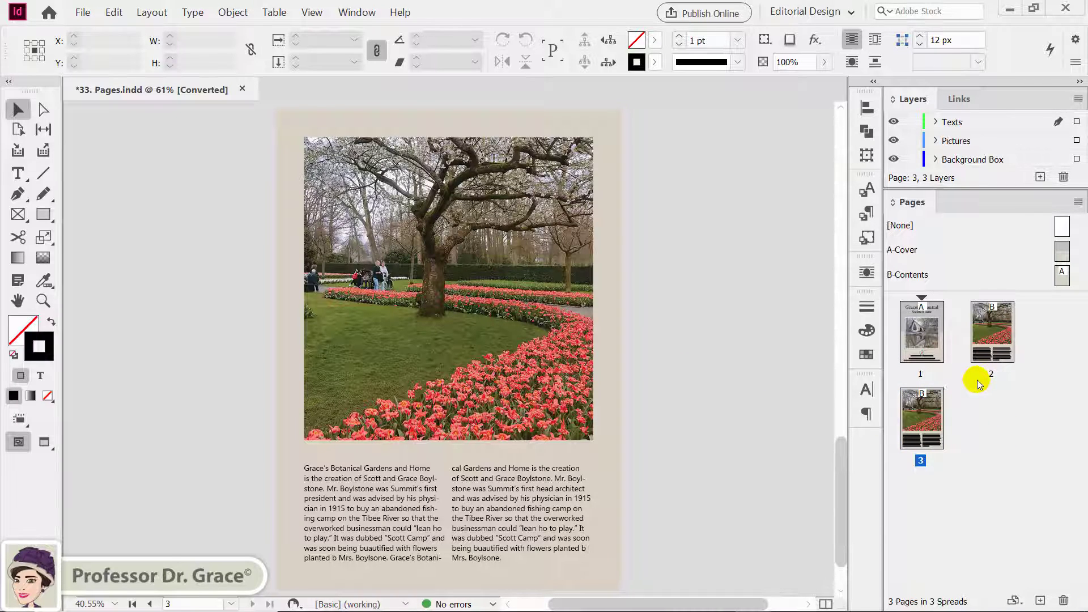
pyautogui.click(989, 347)
pyautogui.click(923, 430)
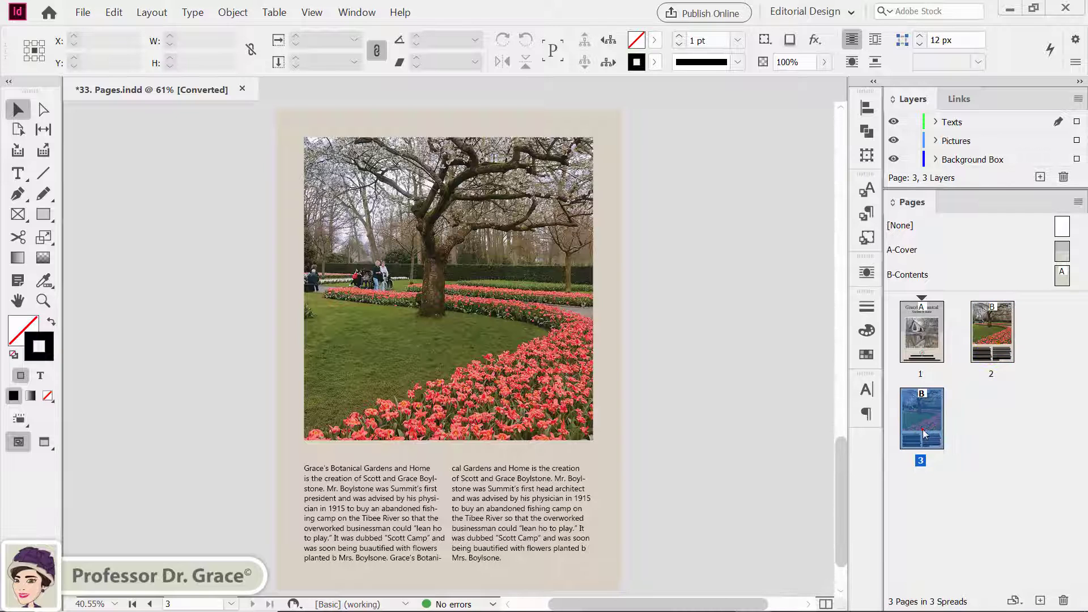
pyautogui.click(980, 413)
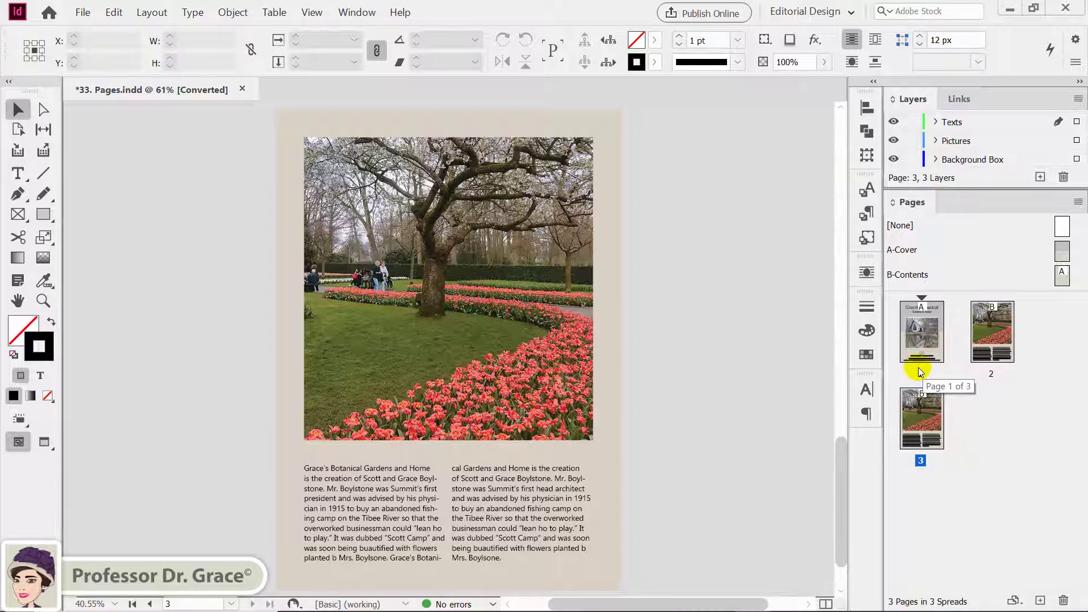
pyautogui.click(1007, 420)
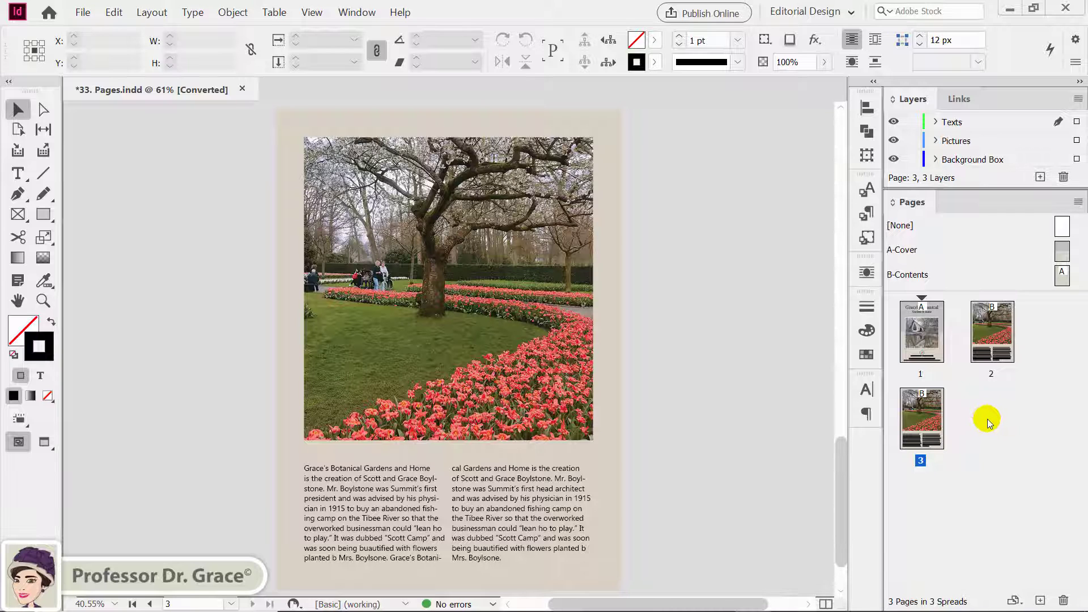
# Display page 1, the A-Cover page, and step through the document page by page to page 3 and back to page 1.
pyautogui.click(923, 341)
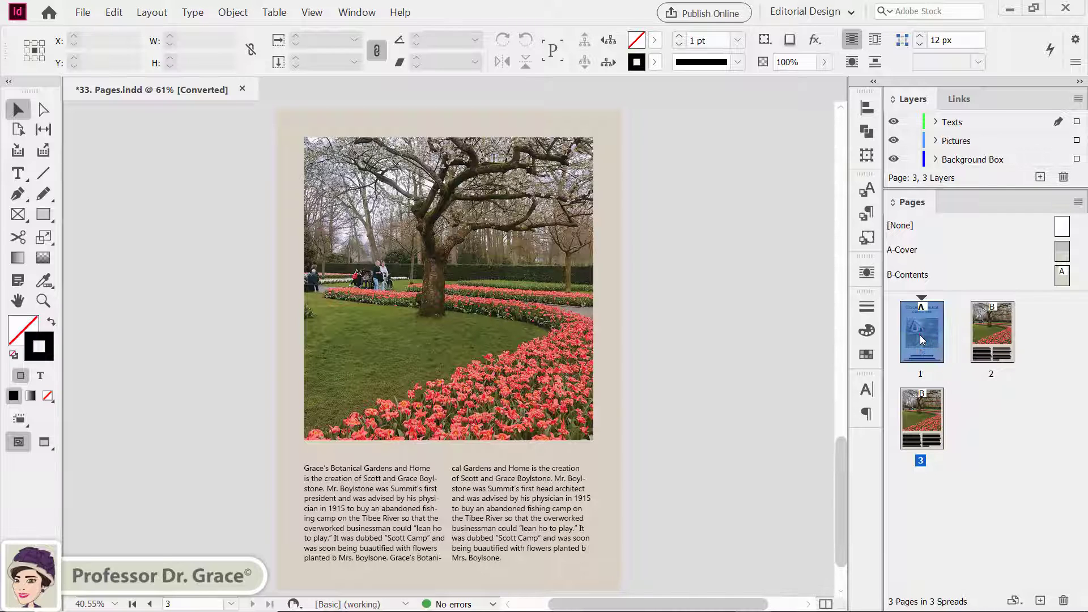
pyautogui.doubleClick(920, 338)
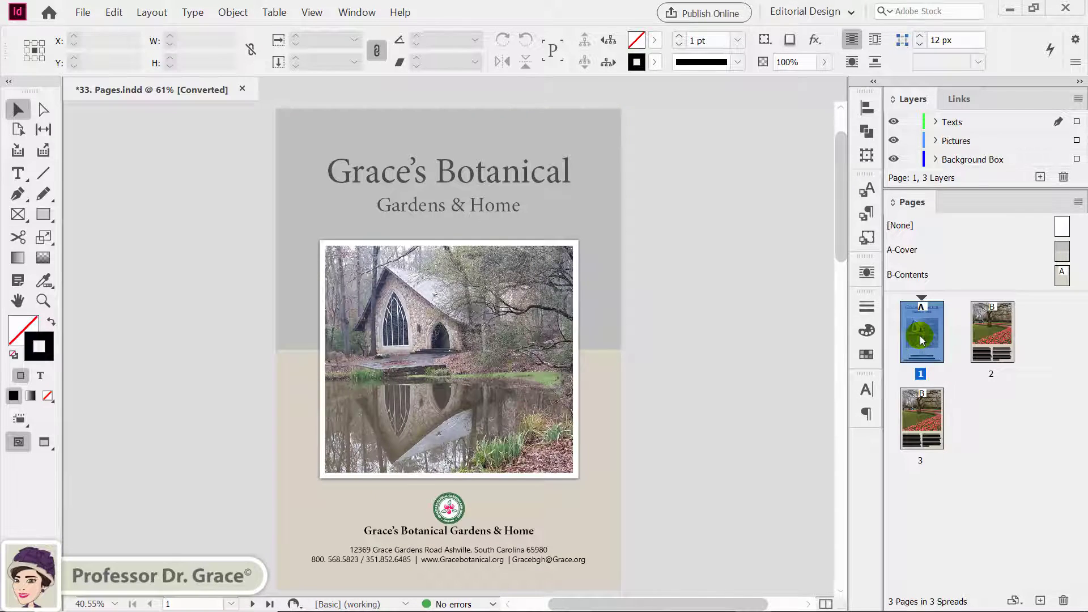
pyautogui.hotkey('shift', 'pagedown')
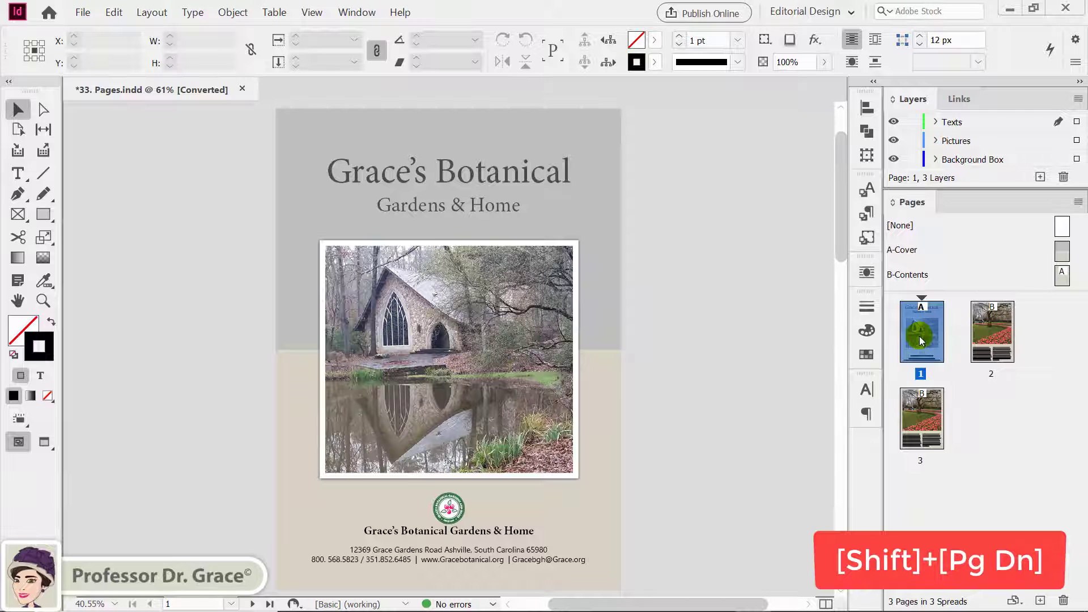
pyautogui.hotkey('shift', 'pagedown')
pyautogui.hotkey('shift', 'pagedown')
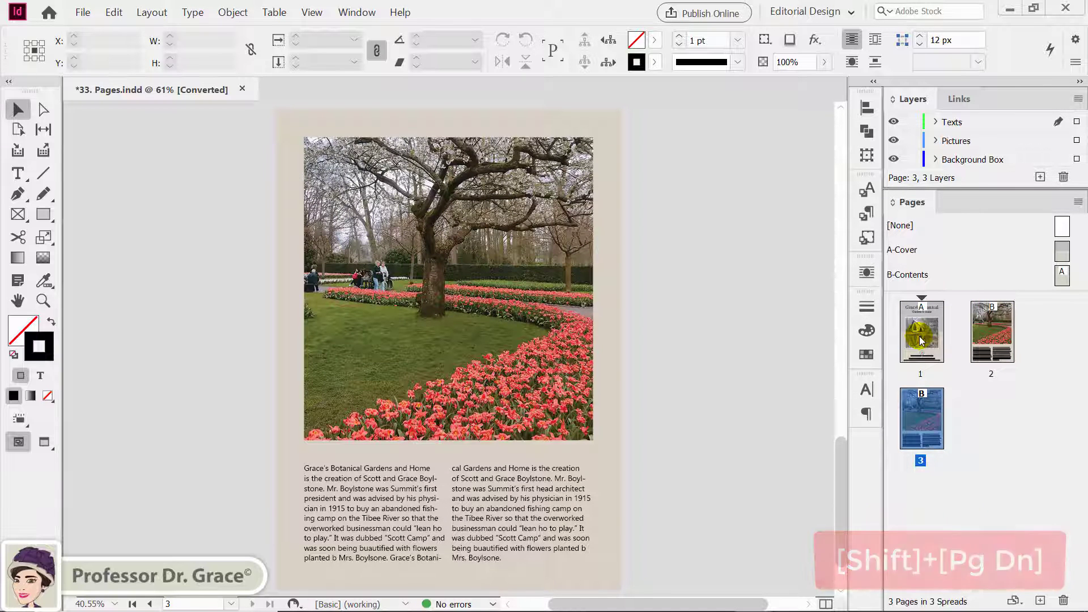
pyautogui.hotkey('shift', 'pageup')
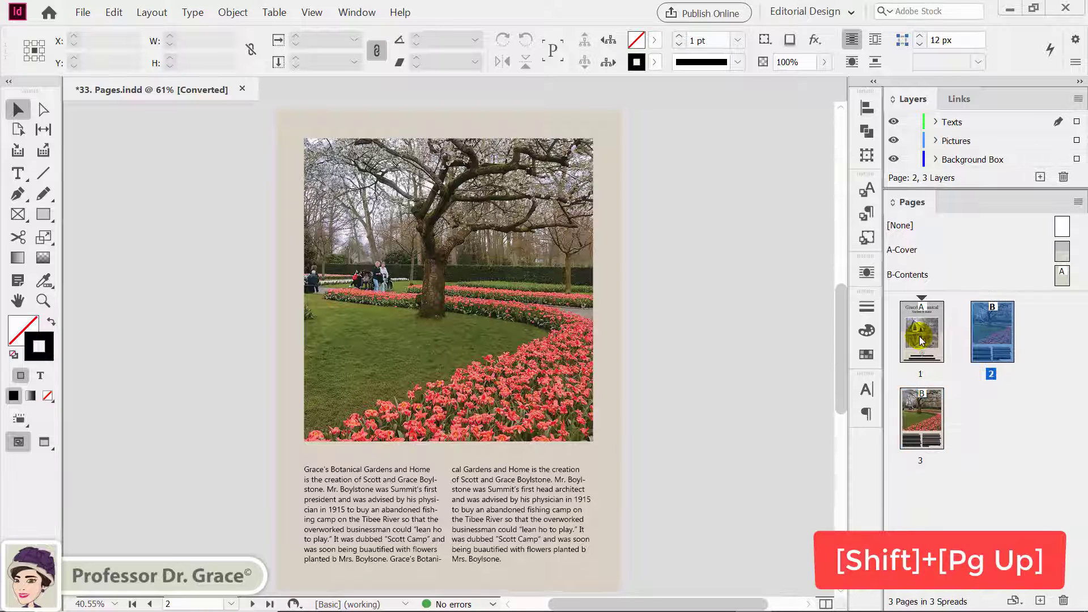
pyautogui.hotkey('shift', 'pageup')
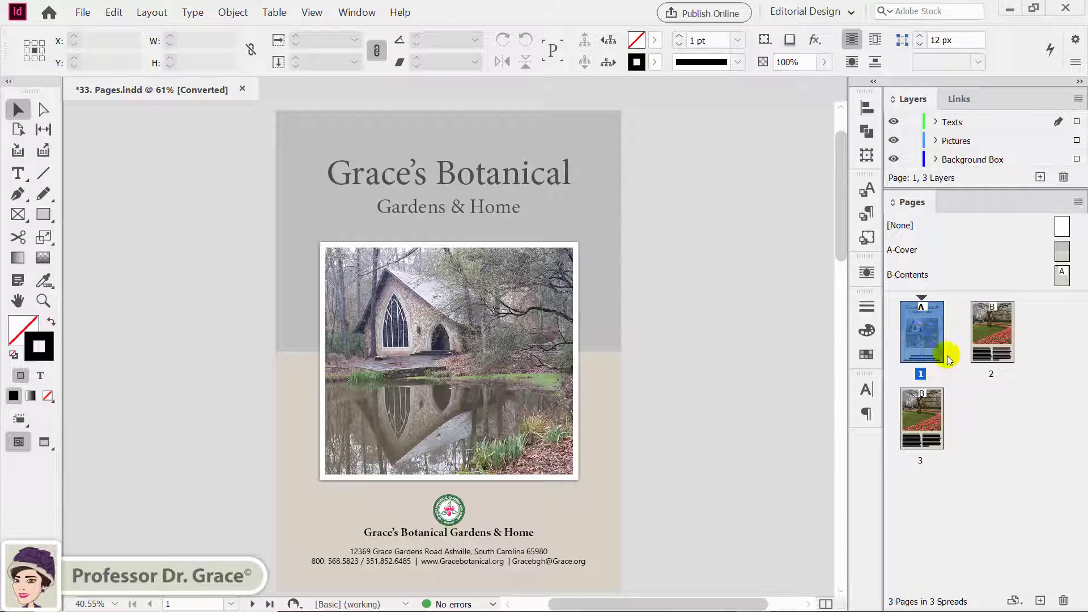
# Delete page 3, the last B-Contents page, together with its objects and leave no page selected.
pyautogui.click(921, 420)
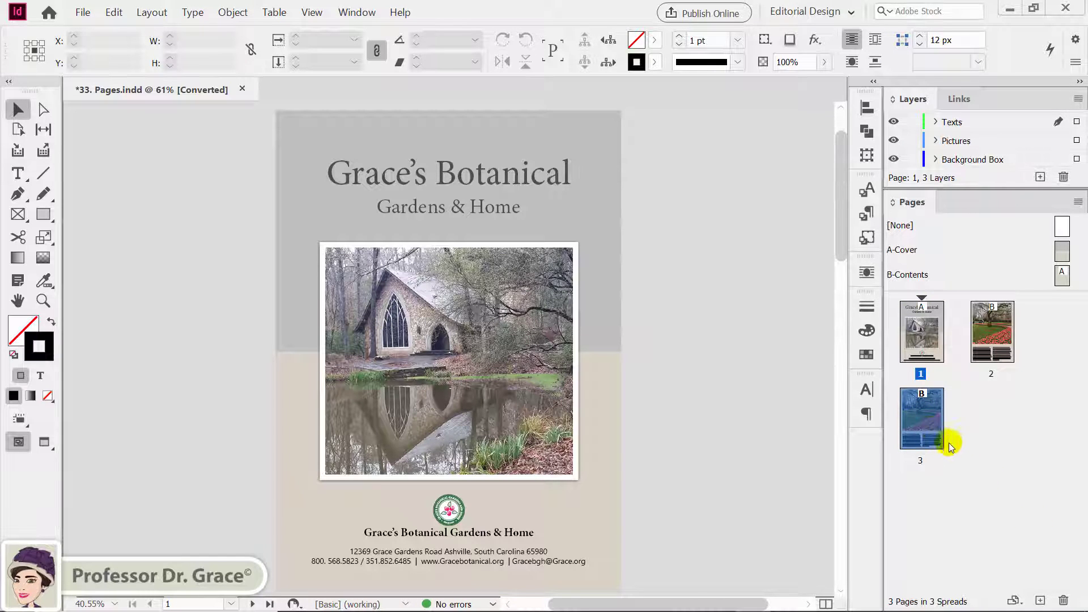
pyautogui.click(1062, 596)
pyautogui.moveTo(563, 250); pyautogui.dragTo(464, 314)
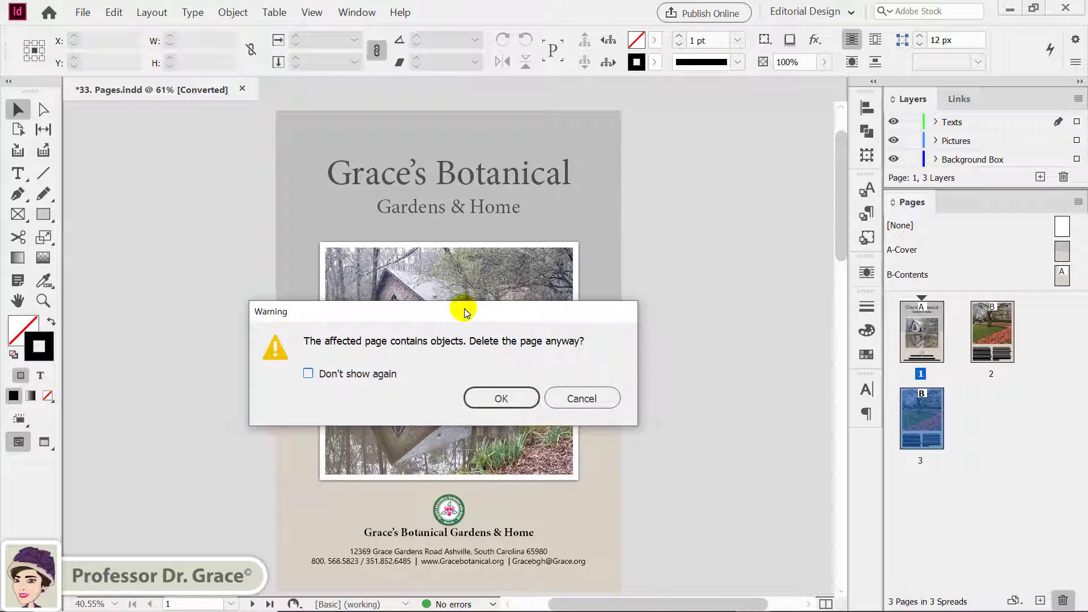
pyautogui.click(501, 399)
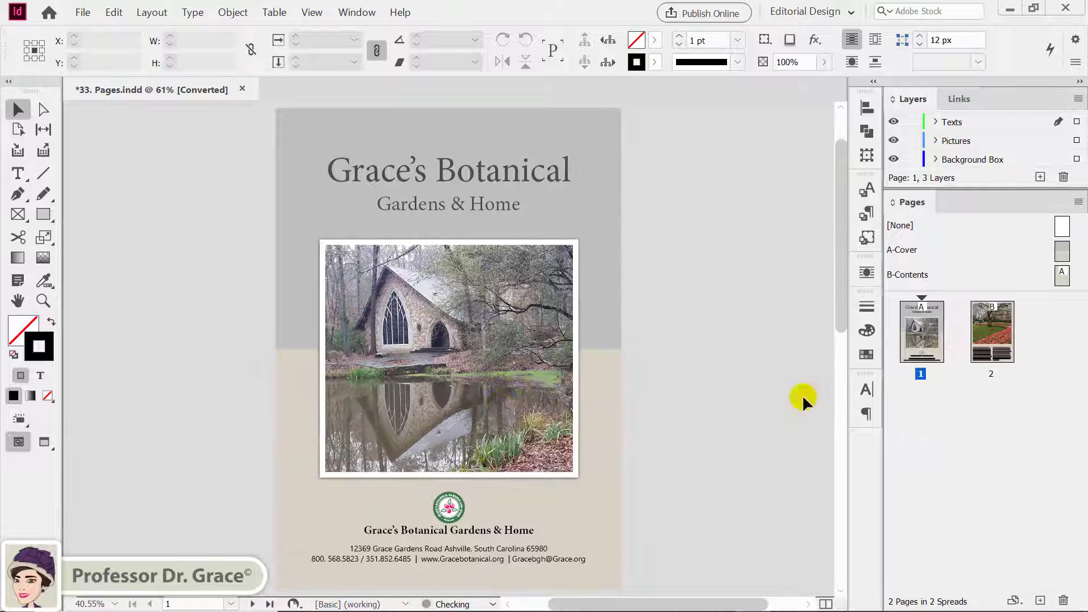
pyautogui.click(984, 441)
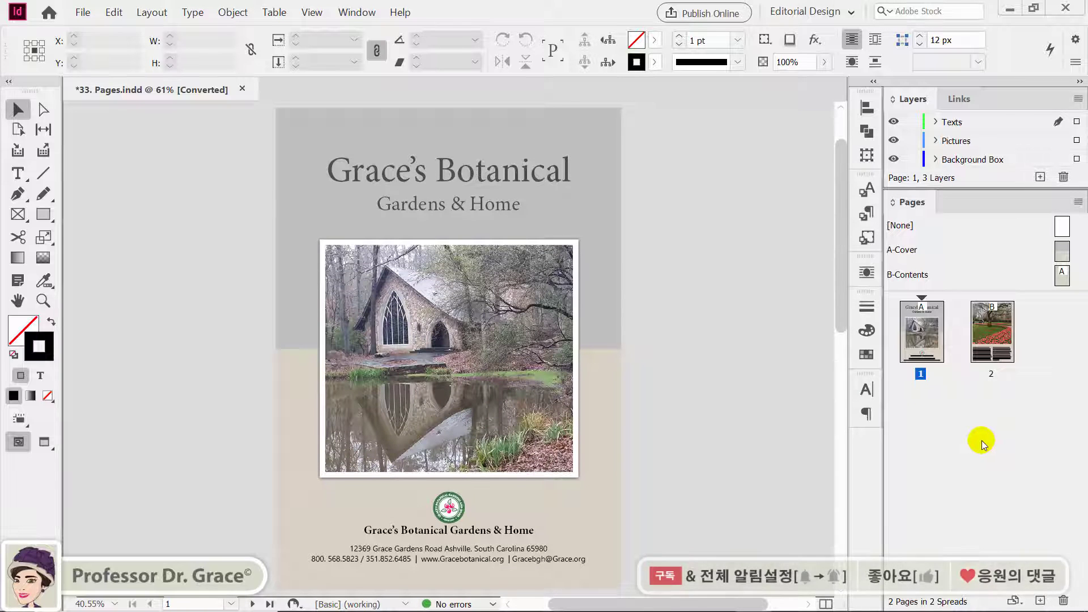